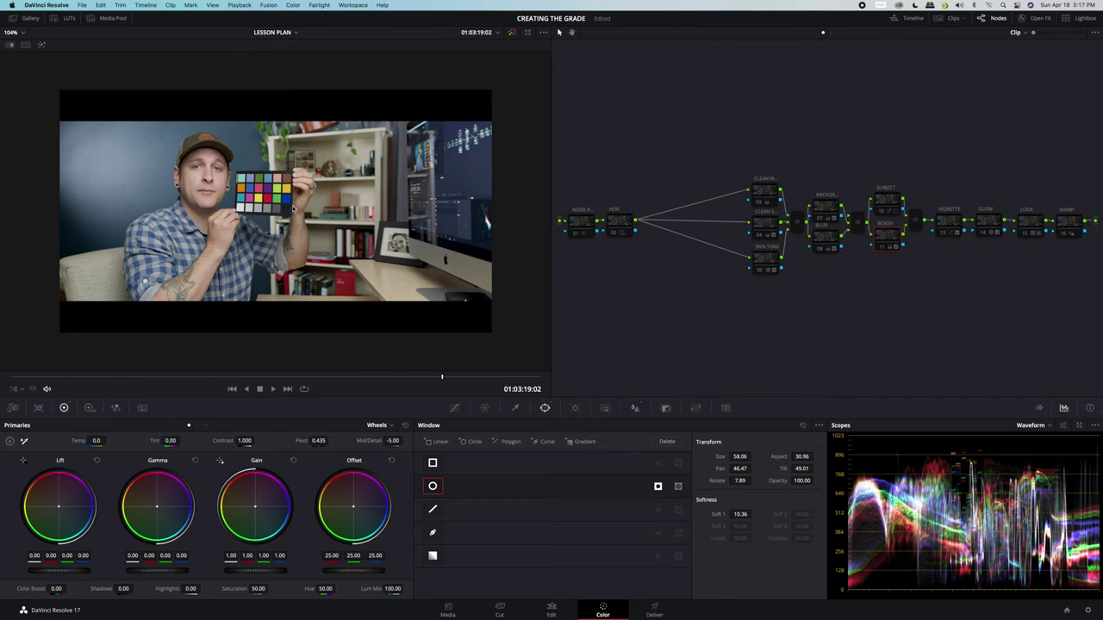
Step: Briefly show the colour chart grid overlay in the viewer, then hide it again
left_click(21, 389)
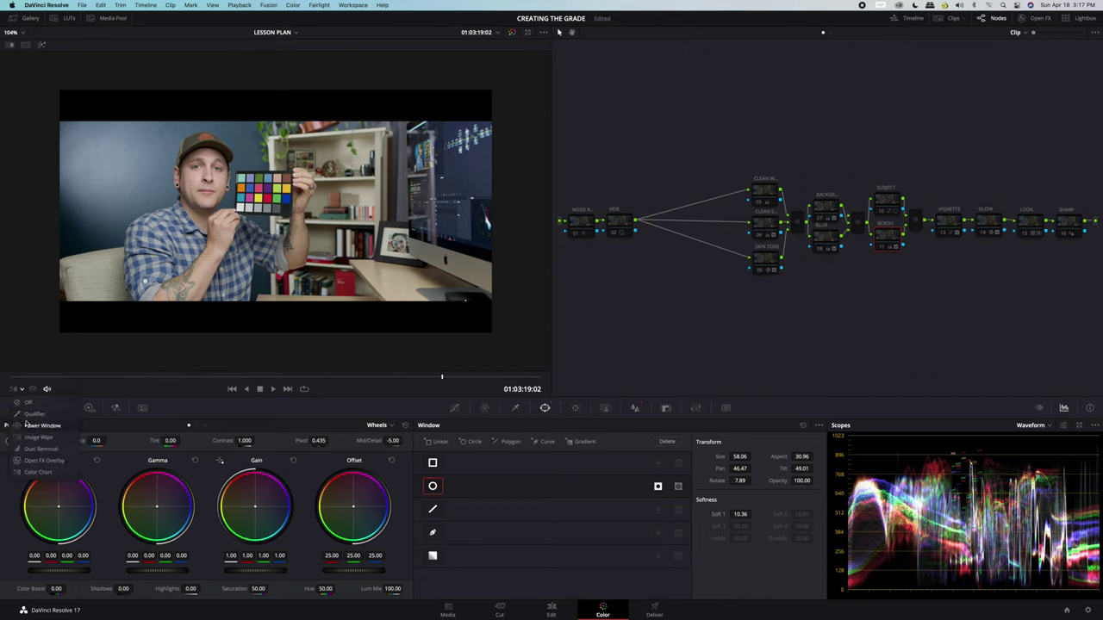
left_click(38, 473)
left_click(13, 389)
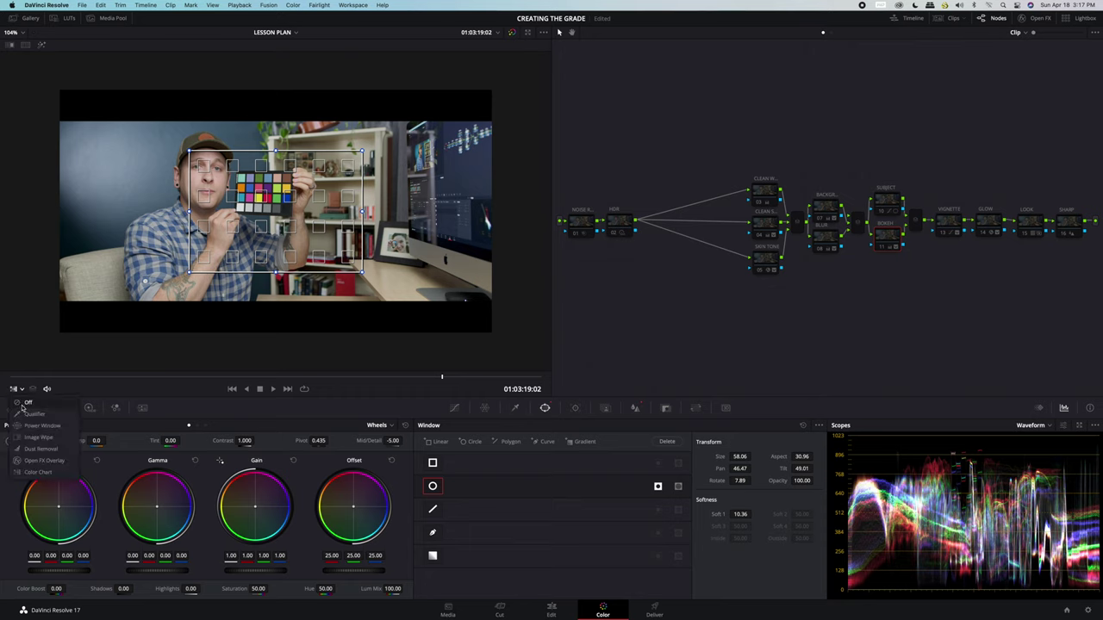
left_click(24, 403)
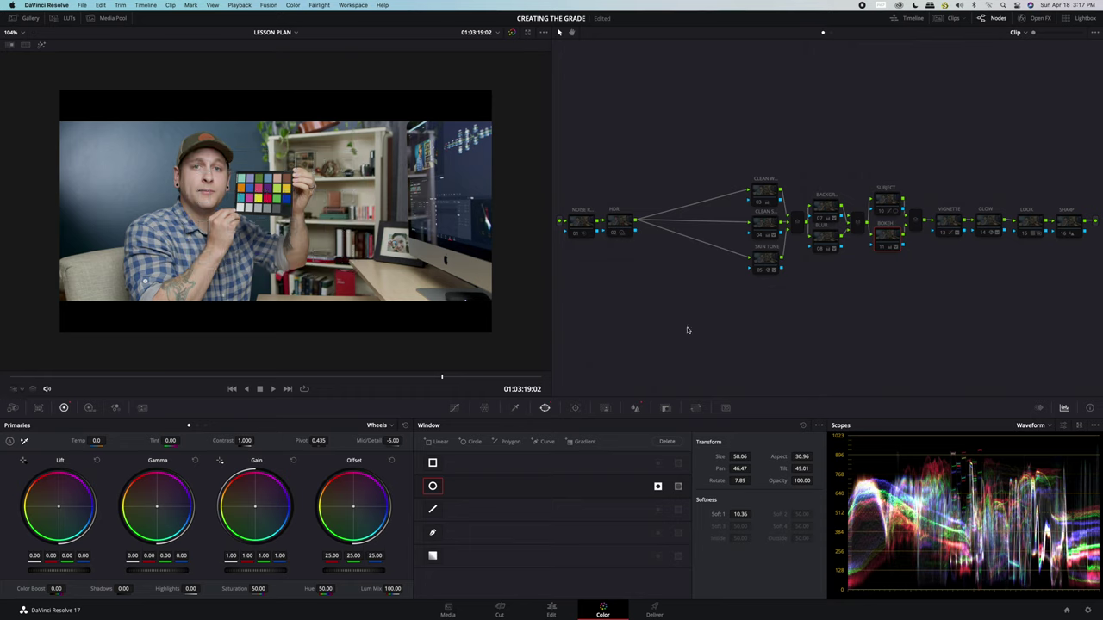
Step: Add new serial nodes after the HDR node and line nodes 05, 07 and 10 up in a row
left_click(621, 222)
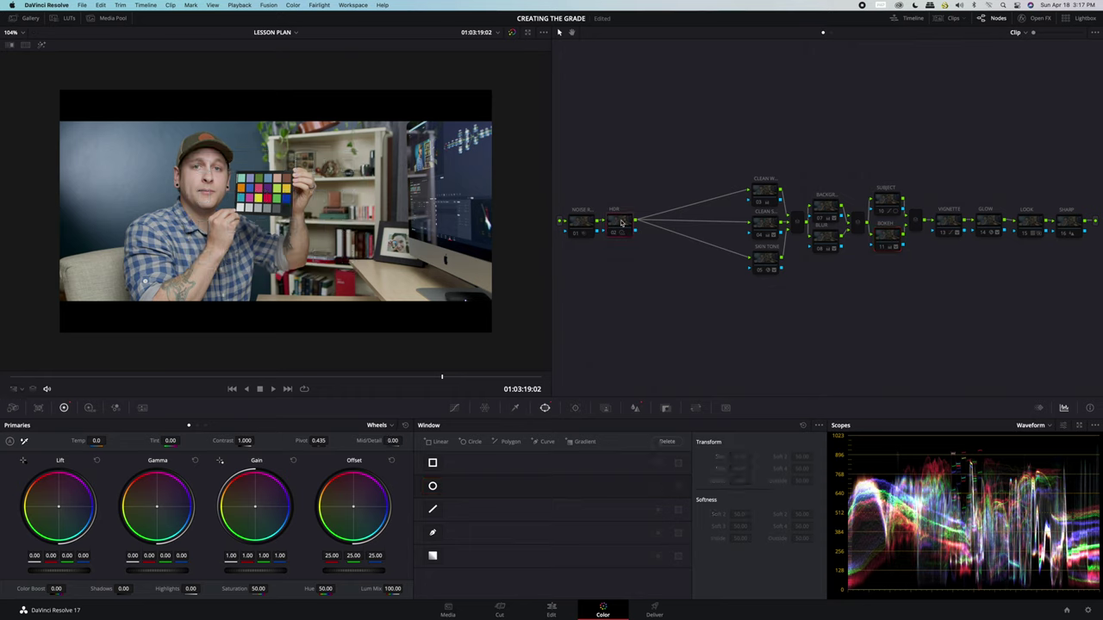
key("alt+s")
key("alt+s")
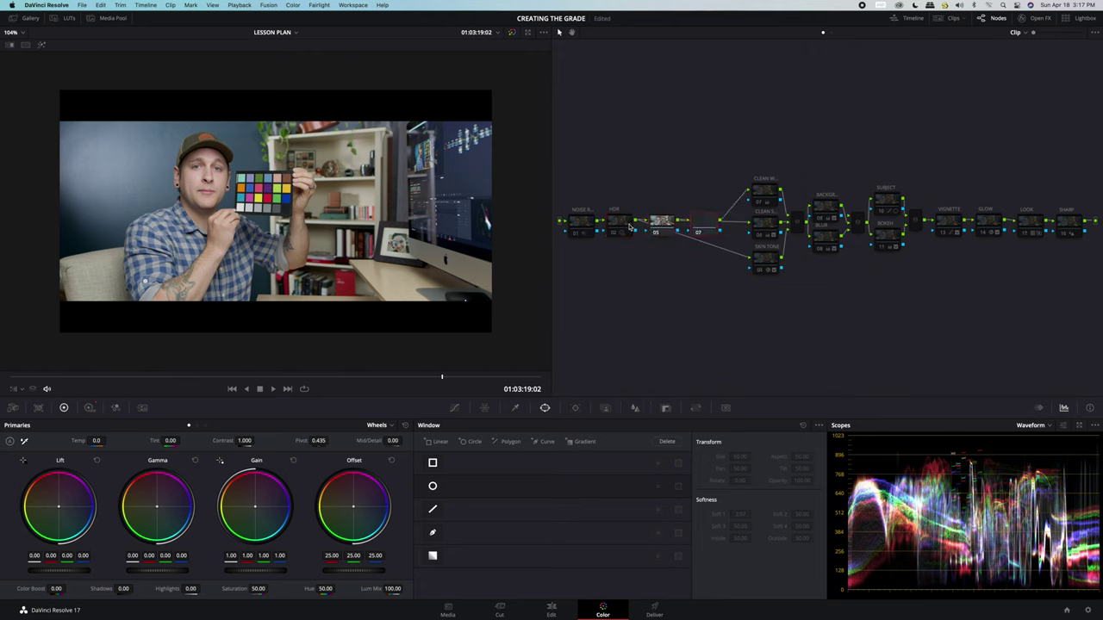
key("alt+o")
left_click_drag(660, 226, 660, 183)
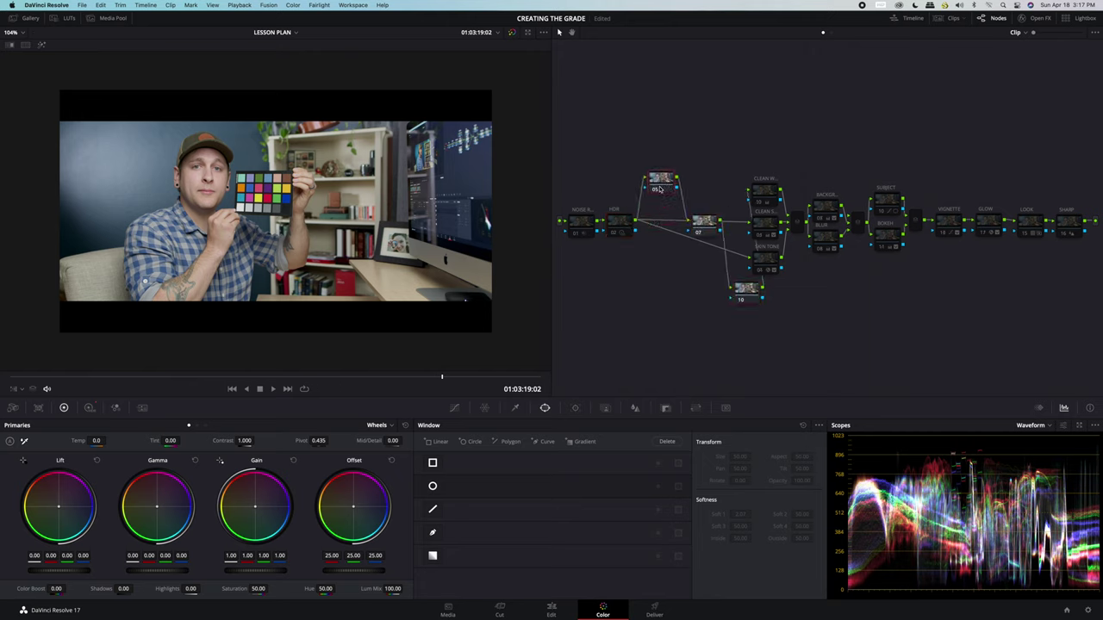
left_click_drag(705, 226, 700, 185)
left_click_drag(748, 285, 742, 186)
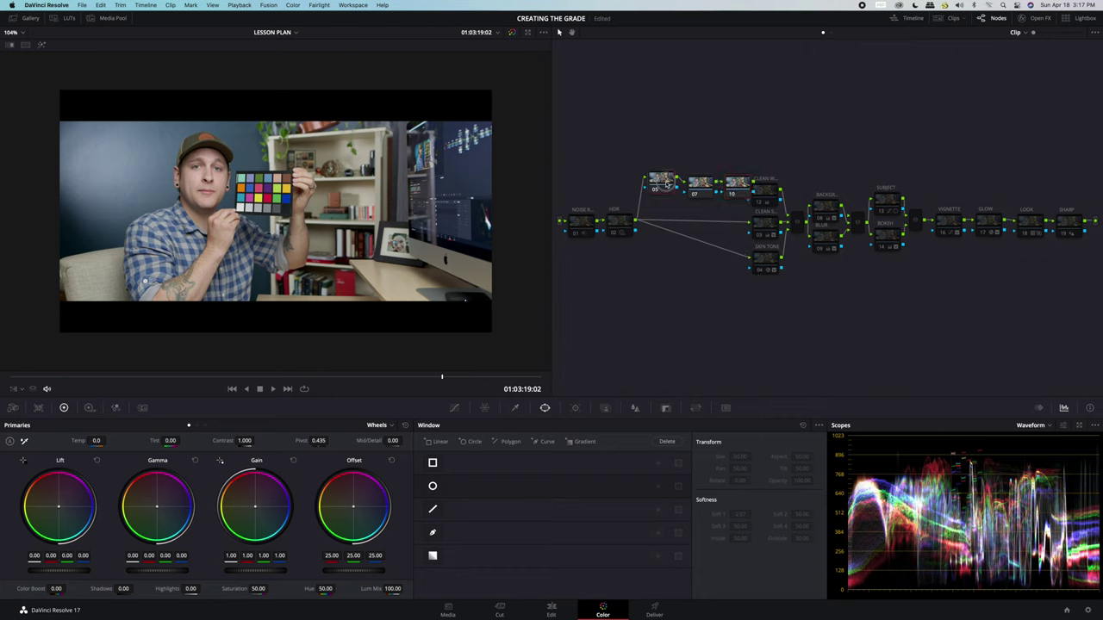
mouse_move(664, 181)
left_mouse_down()
mouse_move(753, 200)
mouse_move(686, 183)
left_mouse_up()
Step: Delete the HDR node's links to the parallel clean and SKIN TONE nodes
left_click(677, 220)
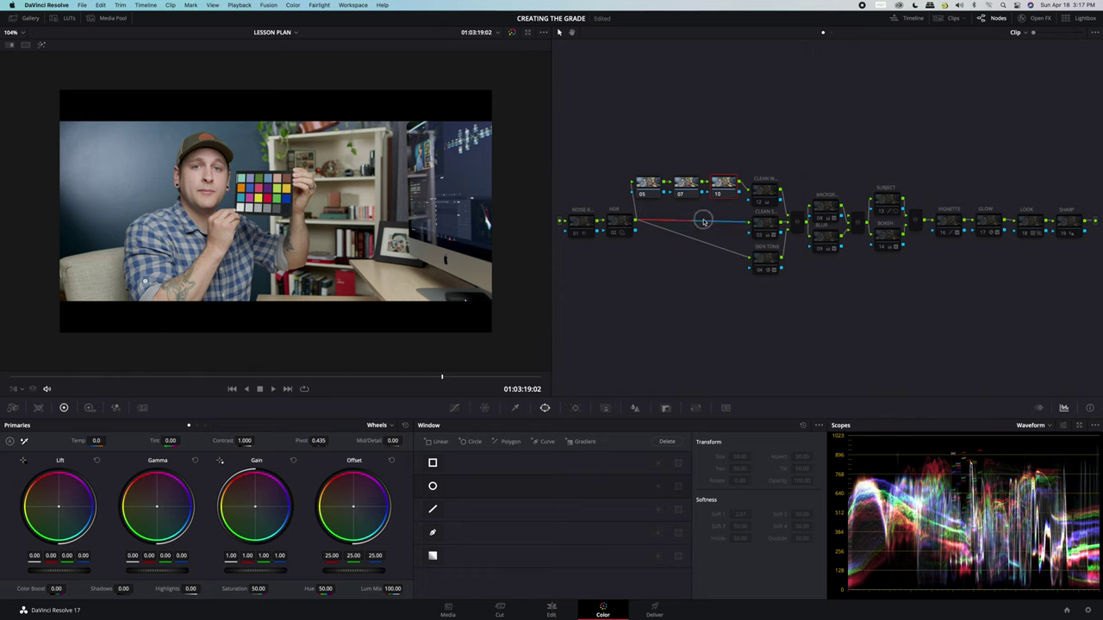
key("Delete")
left_click(726, 251)
key("Delete")
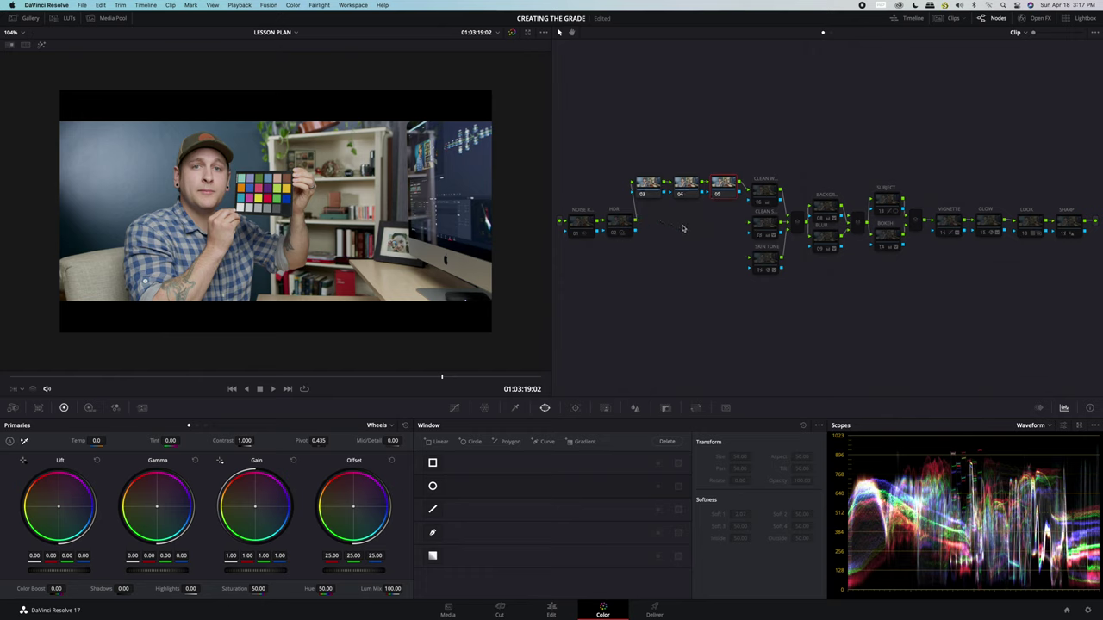
Step: Label nodes 03, 04 and 05 as CHART, COLOR and WHITE BALANCE, then select CHART
right_click(658, 193)
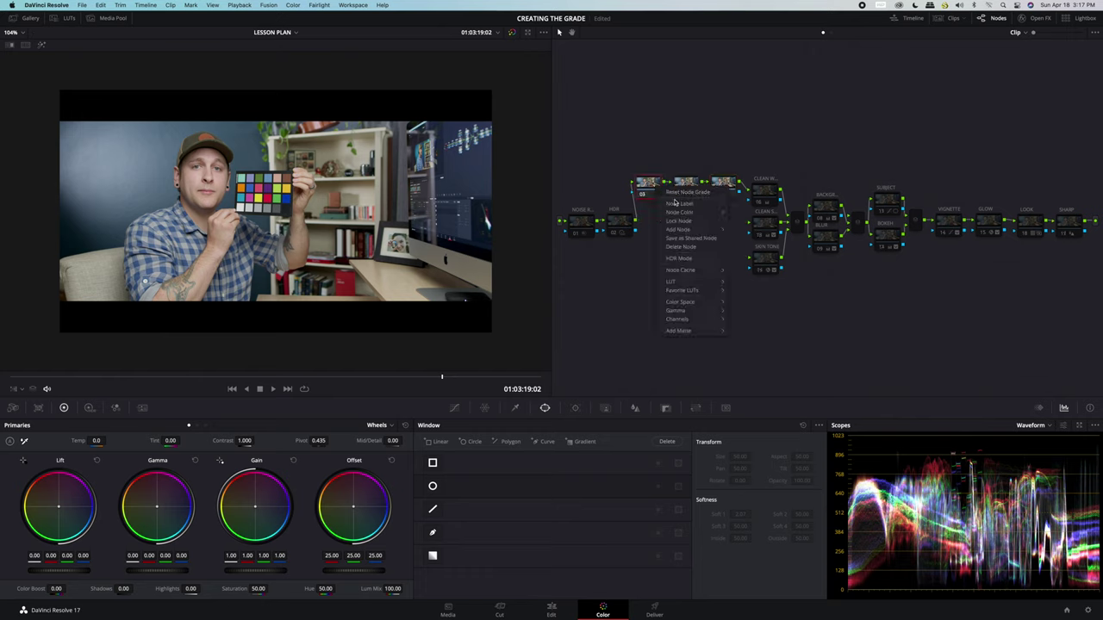
left_click(677, 204)
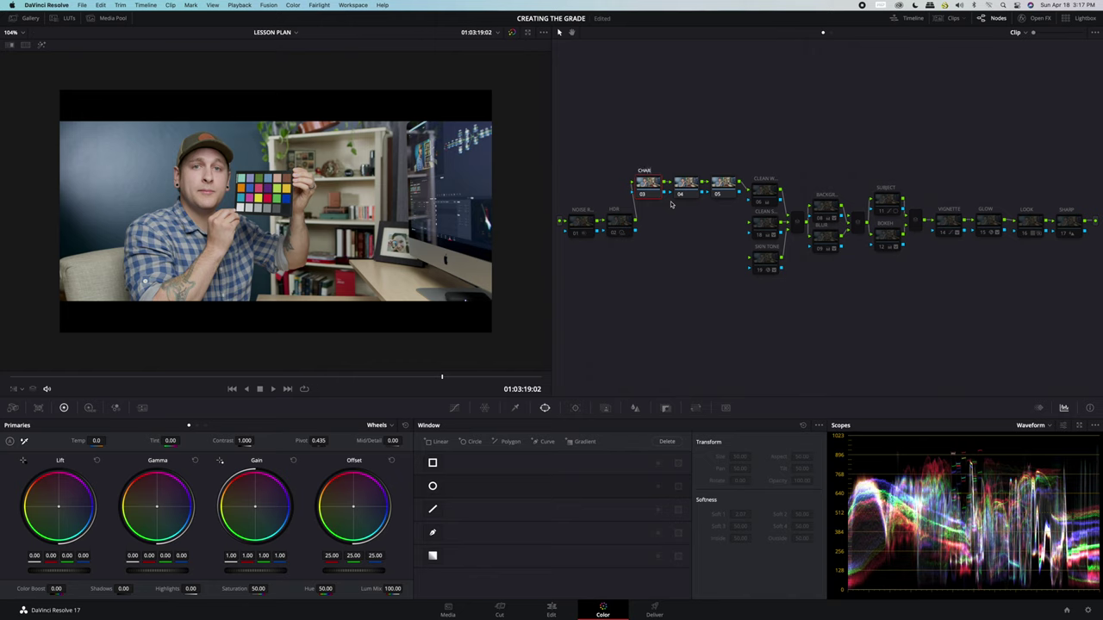
right_click(680, 194)
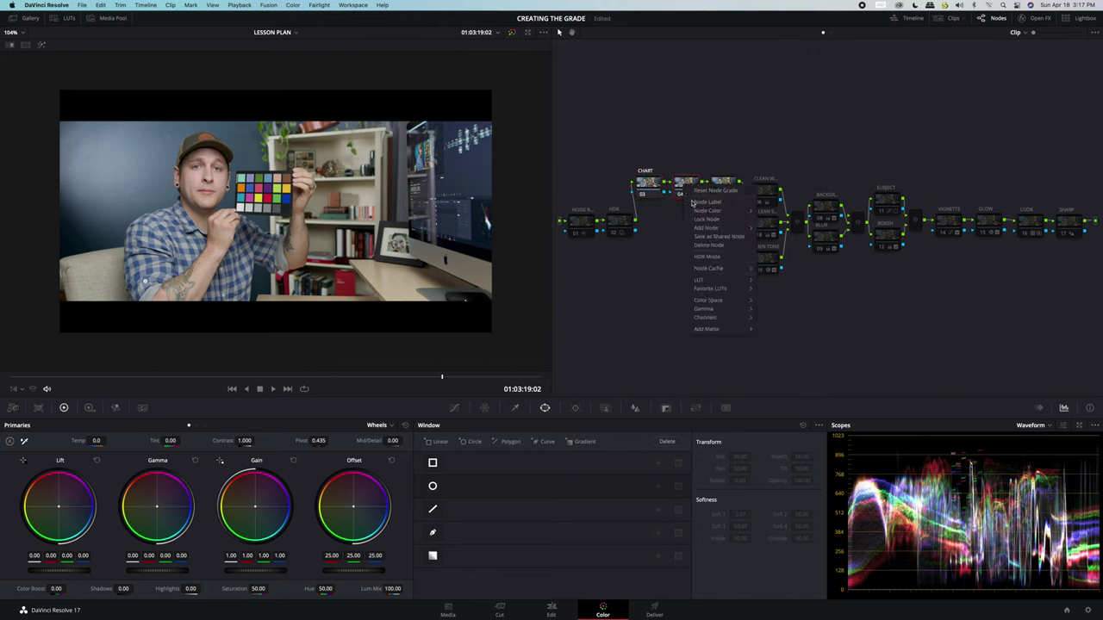
left_click(692, 206)
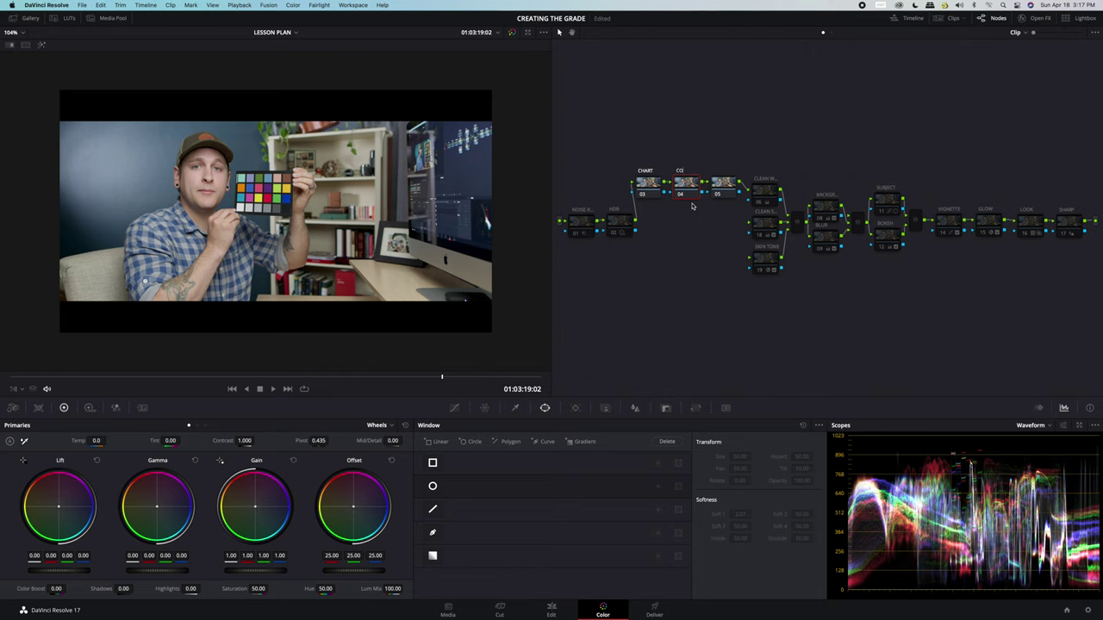
right_click(734, 186)
left_click(746, 200)
type("WHITE BALANCE")
key("Return")
left_click(647, 183)
Step: Show the Color Chart overlay and set Color Match to SpyderCheckr 24, Blackmagic Design Film, DaVinci Wide Gamut
left_click(23, 389)
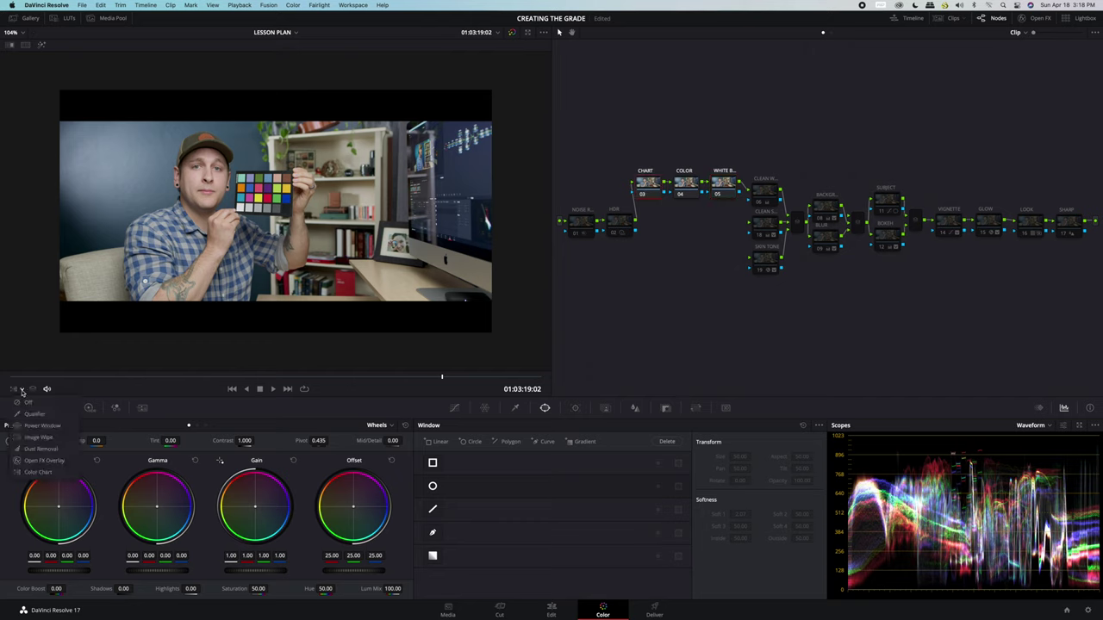
left_click(38, 472)
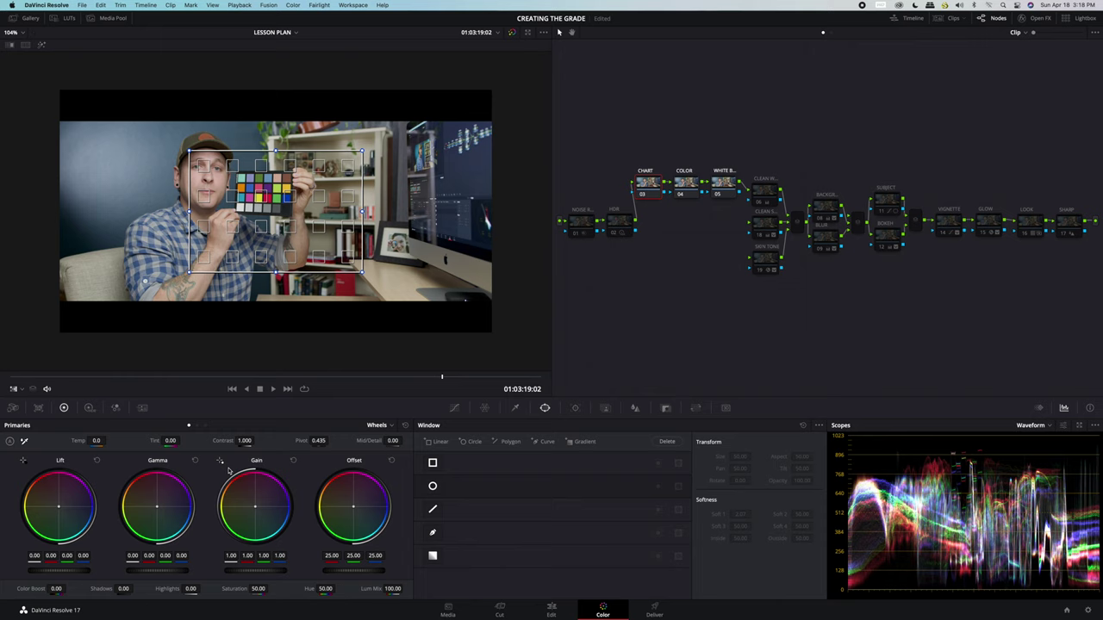
left_click(39, 408)
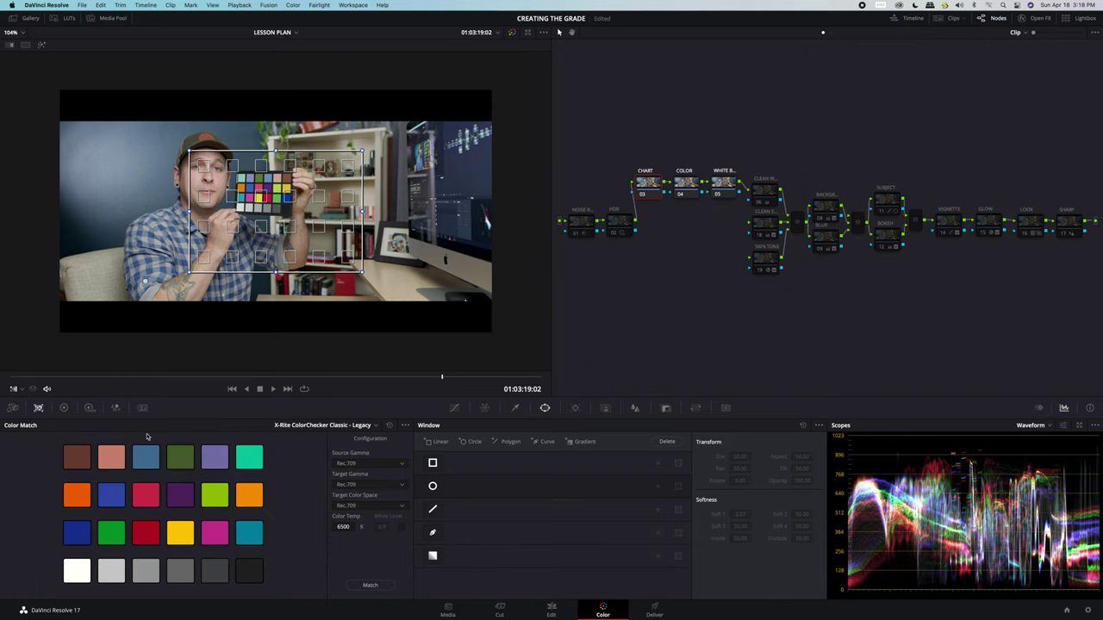
left_click(321, 426)
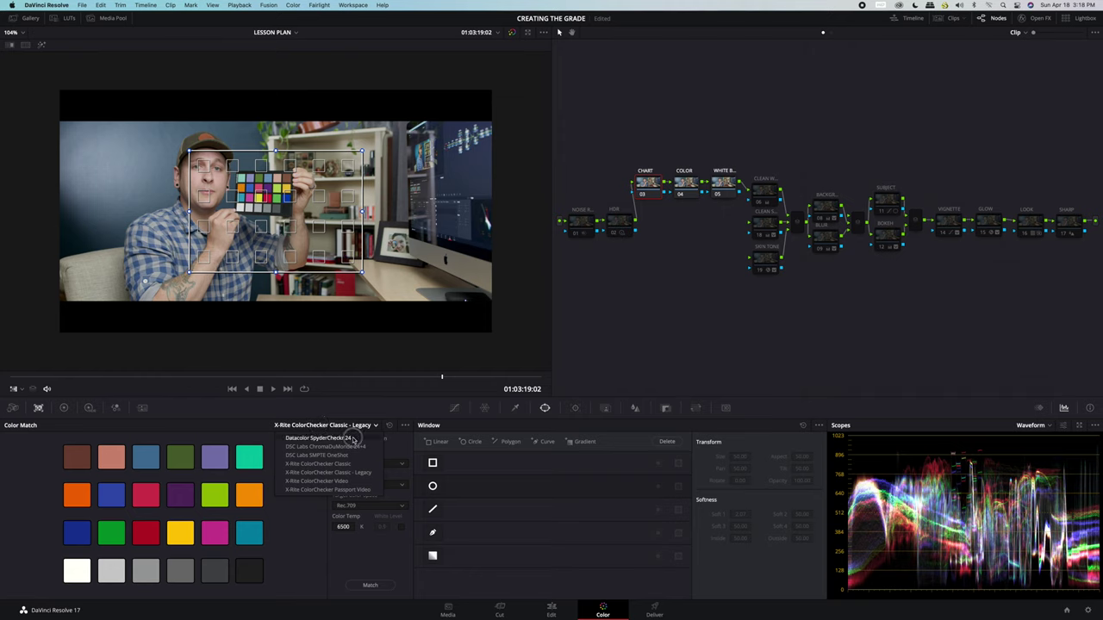
left_click(352, 440)
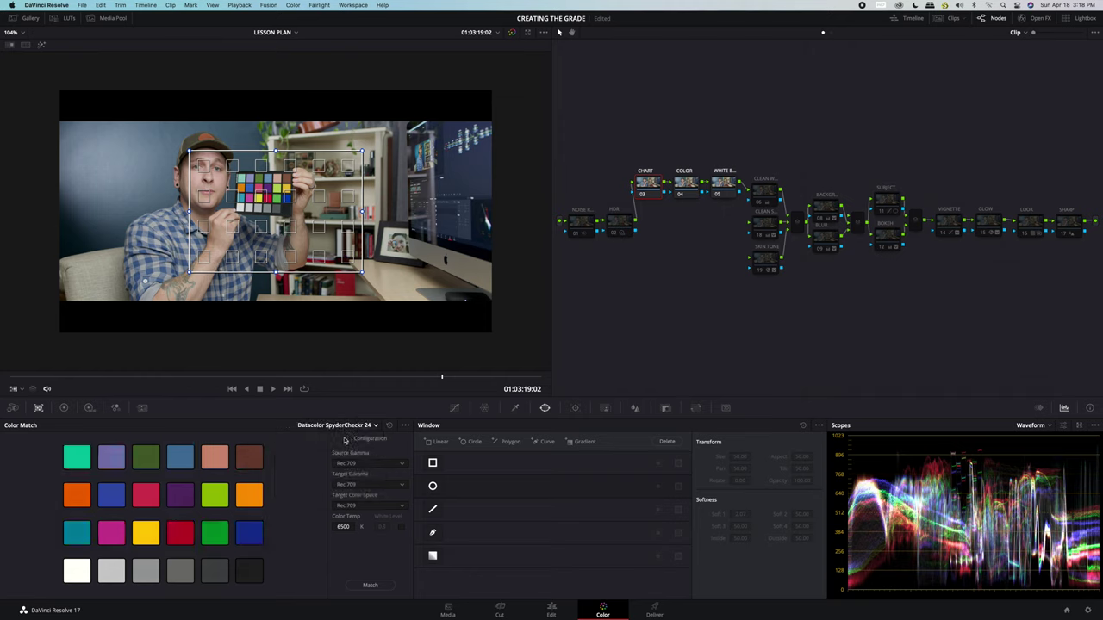
left_click(391, 465)
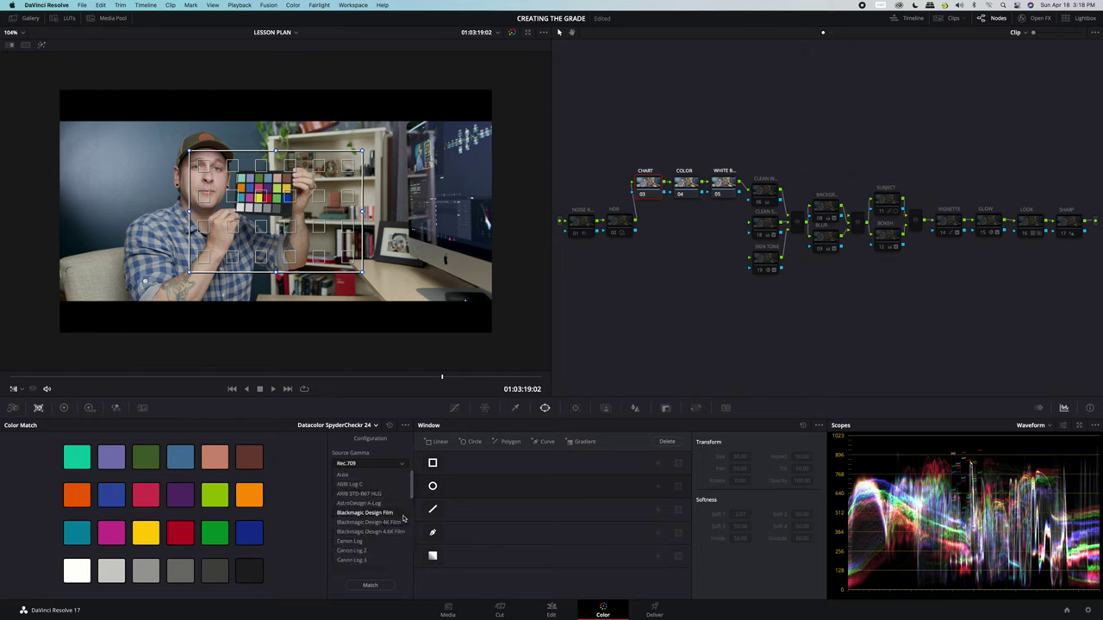
left_click(402, 515)
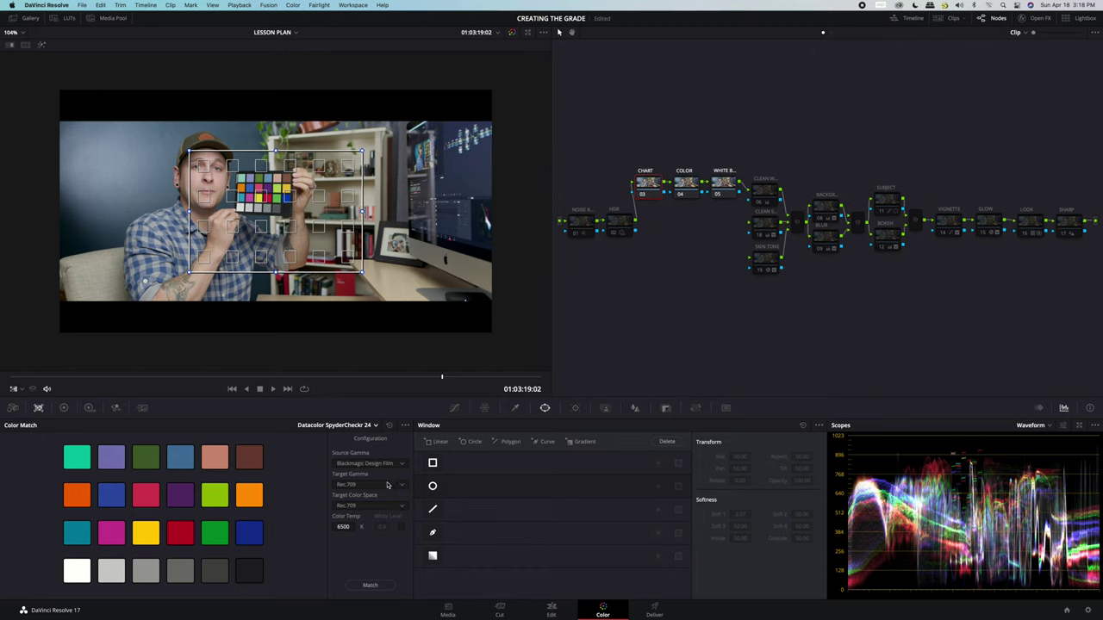
left_click(383, 510)
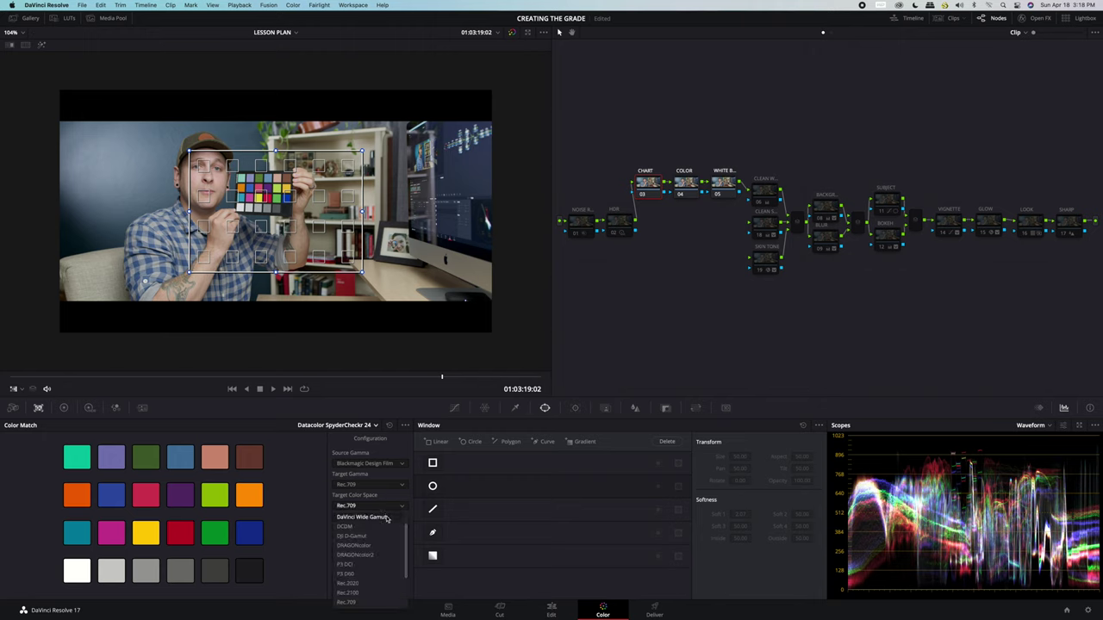
left_click(387, 518)
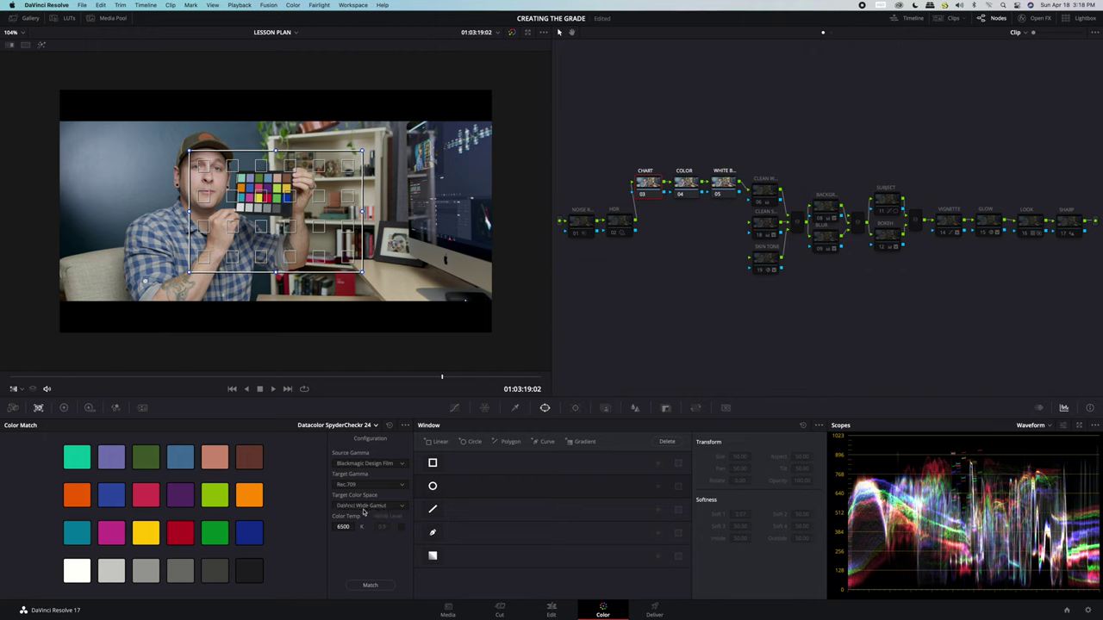
Step: Check the colour management page in Project Settings and cancel without changes
left_click(82, 5)
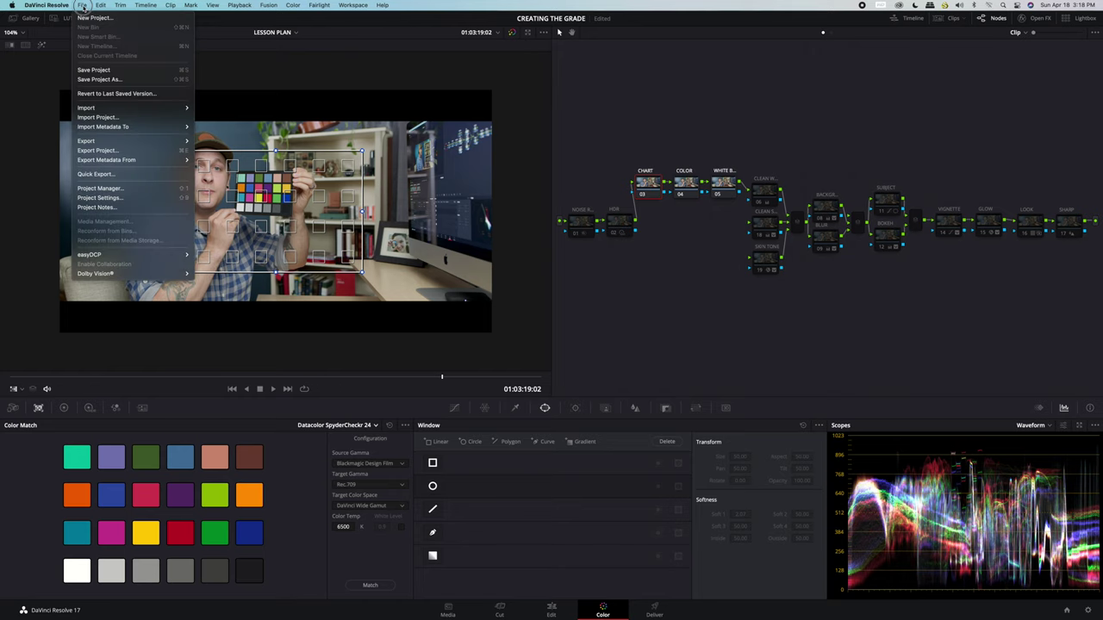
left_click(102, 197)
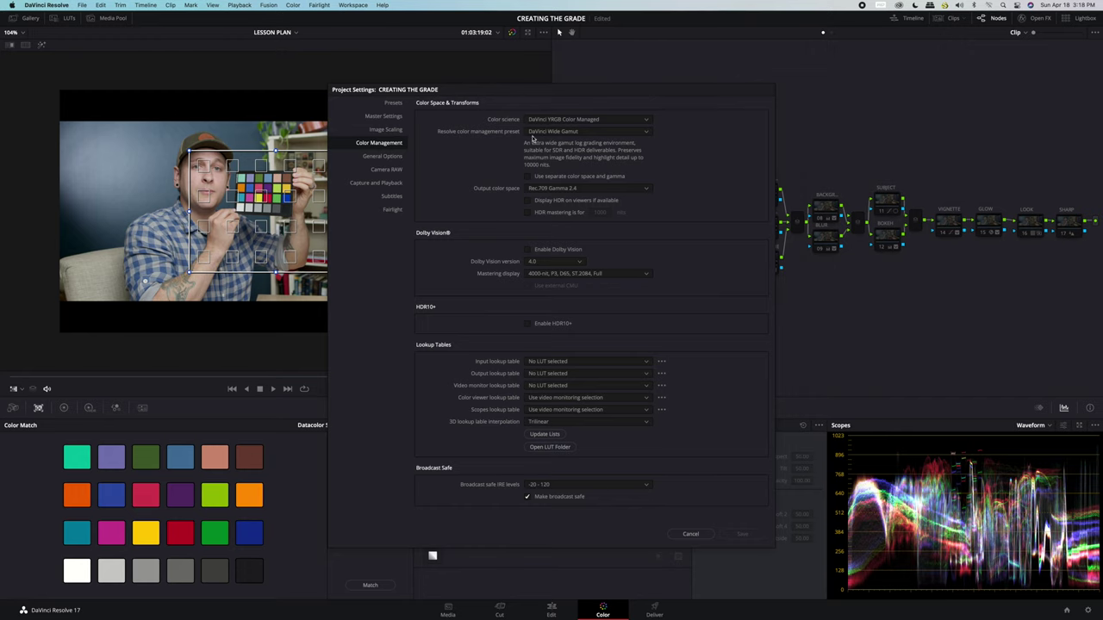
left_click(690, 534)
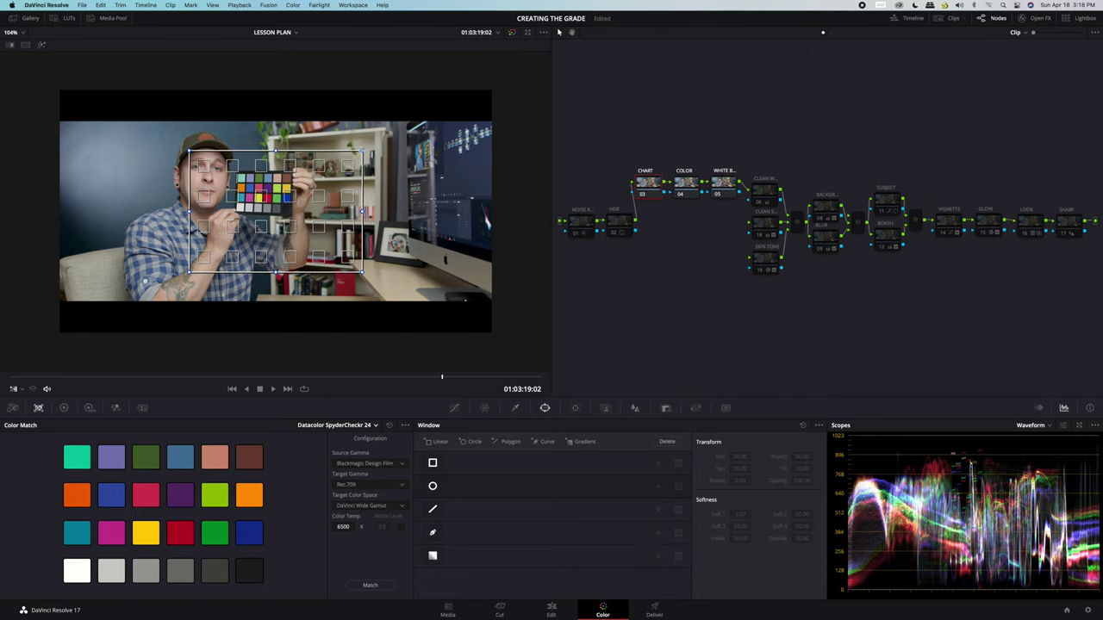
Step: Fit the four corners of the chart grid precisely onto the colour checker
left_click_drag(362, 152, 292, 174)
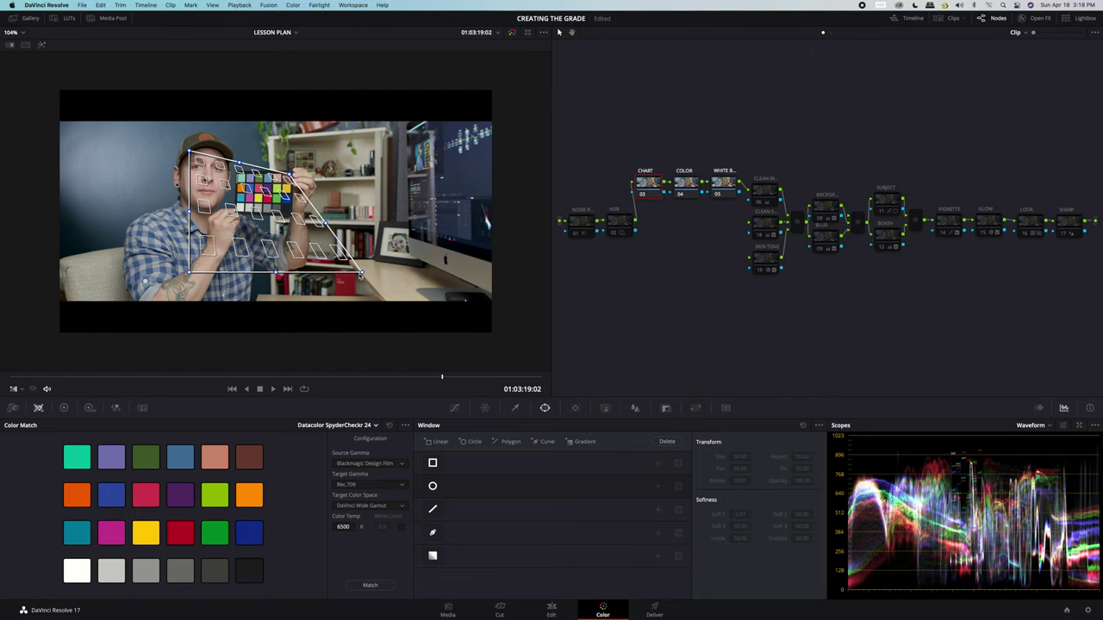
left_click_drag(362, 274, 293, 217)
left_click_drag(190, 151, 237, 173)
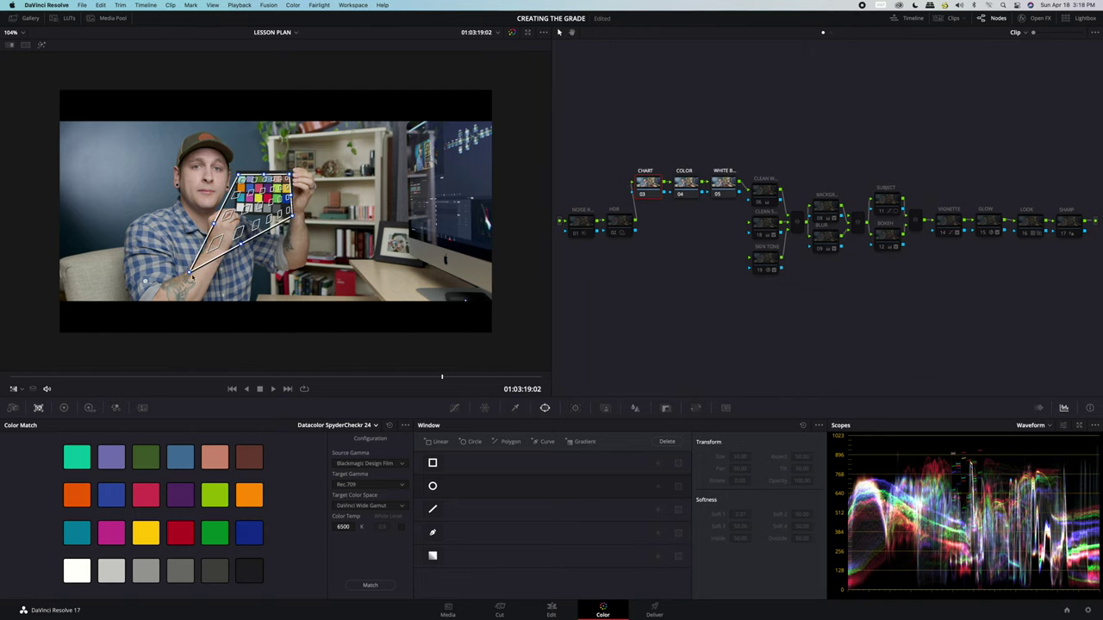
left_click_drag(191, 276, 234, 214)
scroll(274, 202, "up", 2)
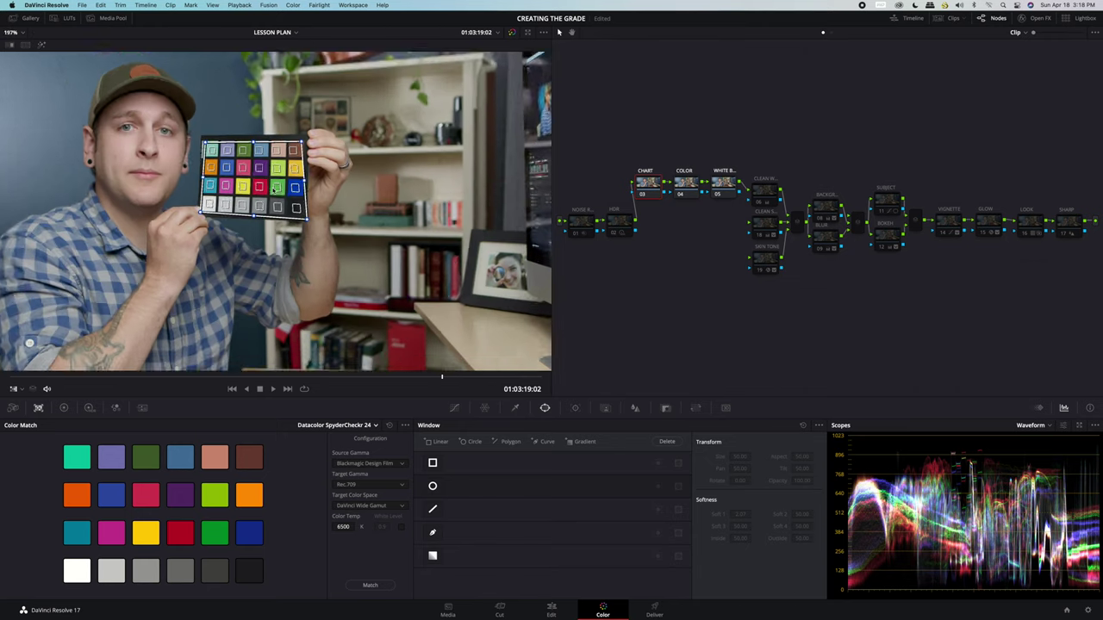
scroll(277, 188, "up", 1)
left_click_drag(309, 220, 305, 217)
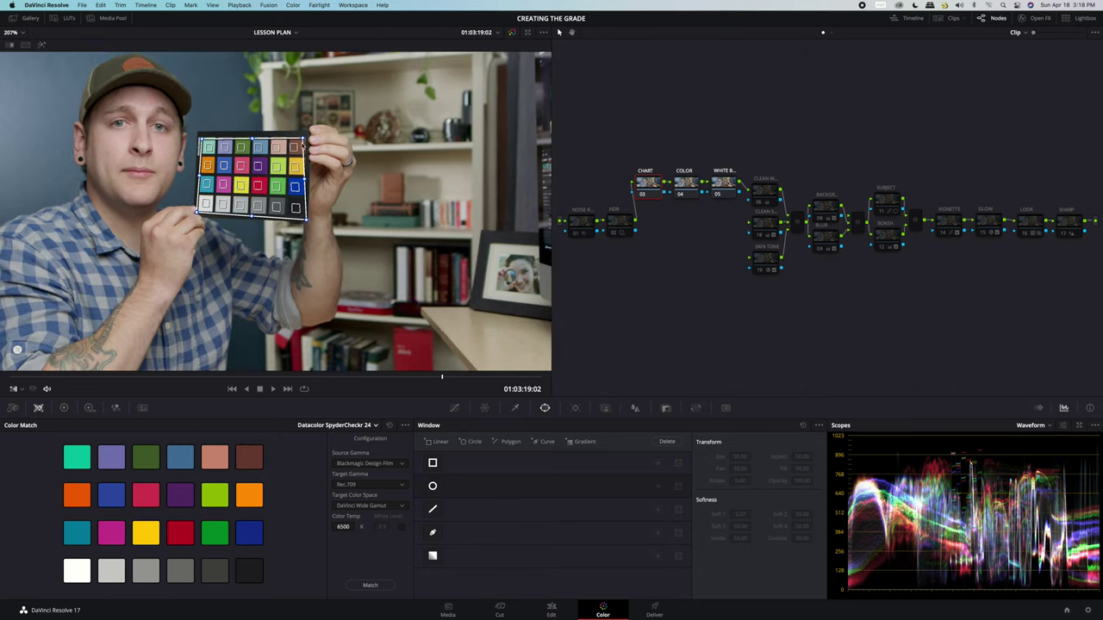
left_click_drag(303, 136, 308, 137)
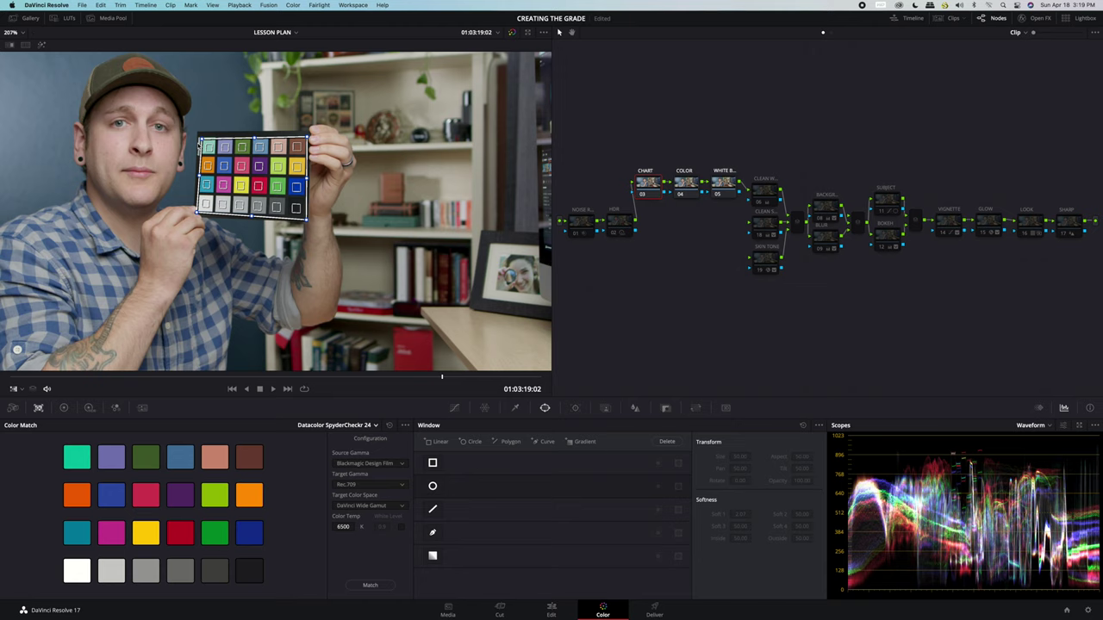
left_click_drag(199, 137, 197, 135)
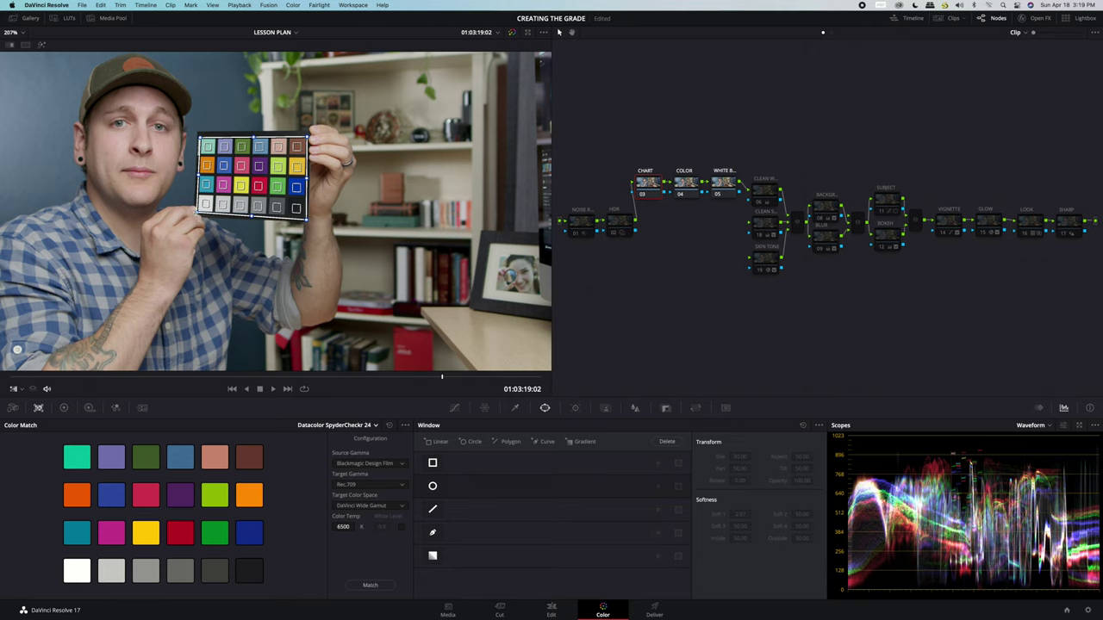
left_click_drag(198, 215, 200, 216)
scroll(283, 283, "down", 5)
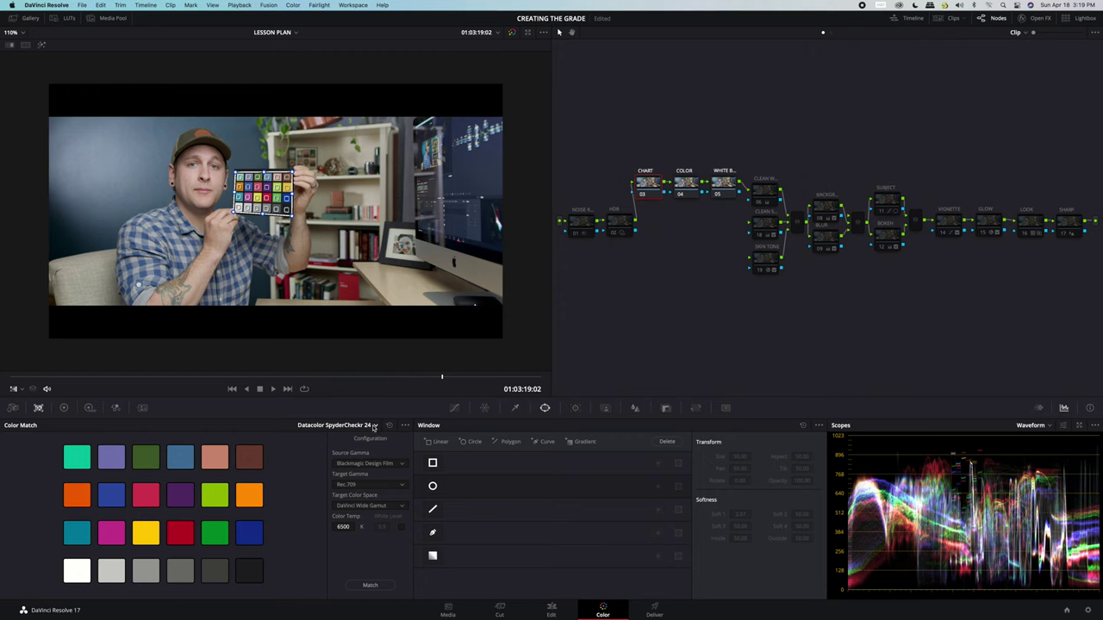
Step: Set the chart type to X-Rite ColorChecker Classic - Legacy and match the clip to it
left_click(374, 427)
left_click(374, 435)
left_click(368, 584)
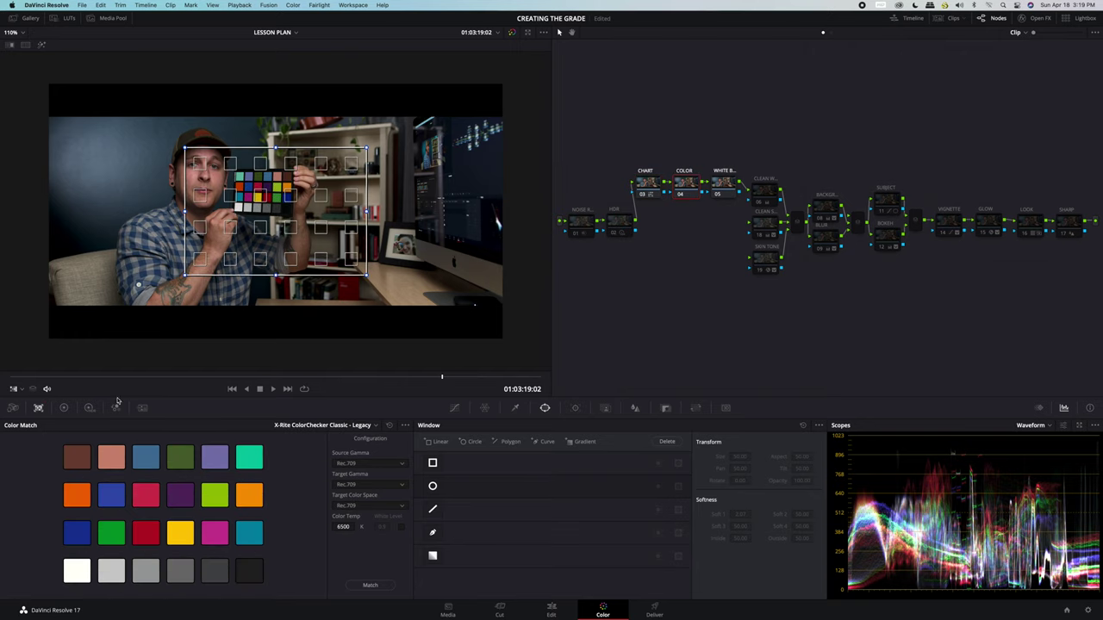
Step: Hide the chart grid and draw a curve window around the row of six bright patches
left_click(14, 388)
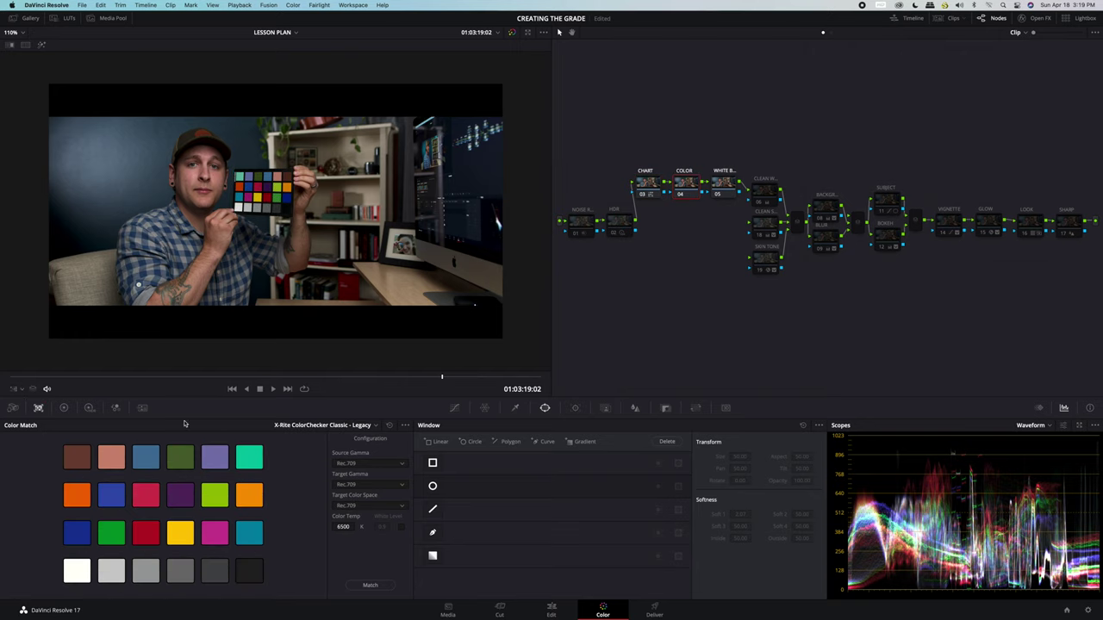
left_click(63, 408)
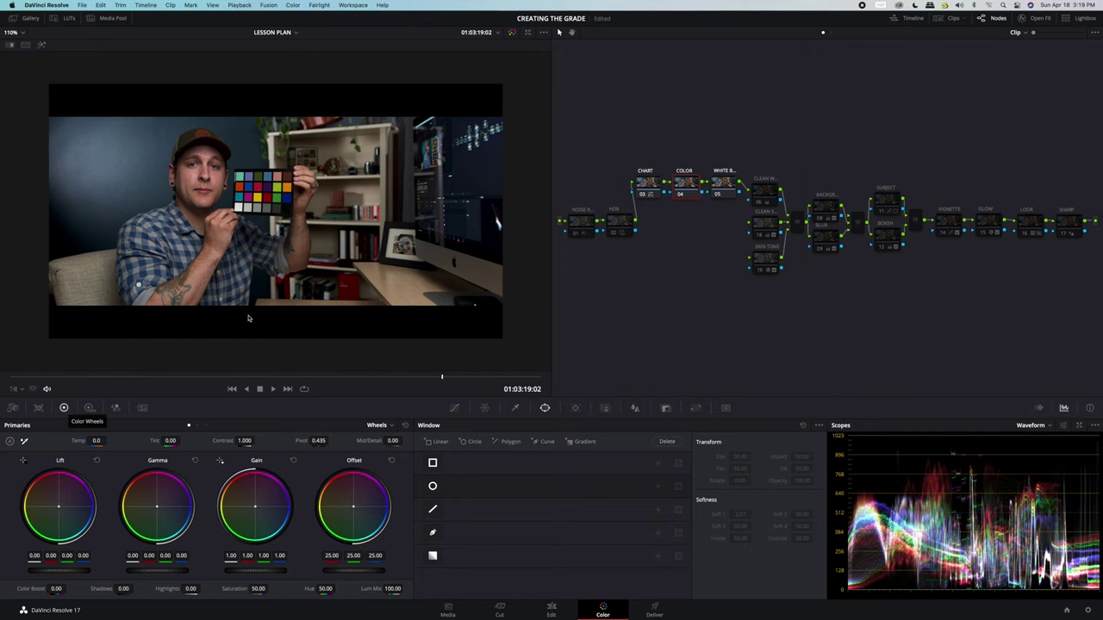
scroll(252, 258, "up", 3)
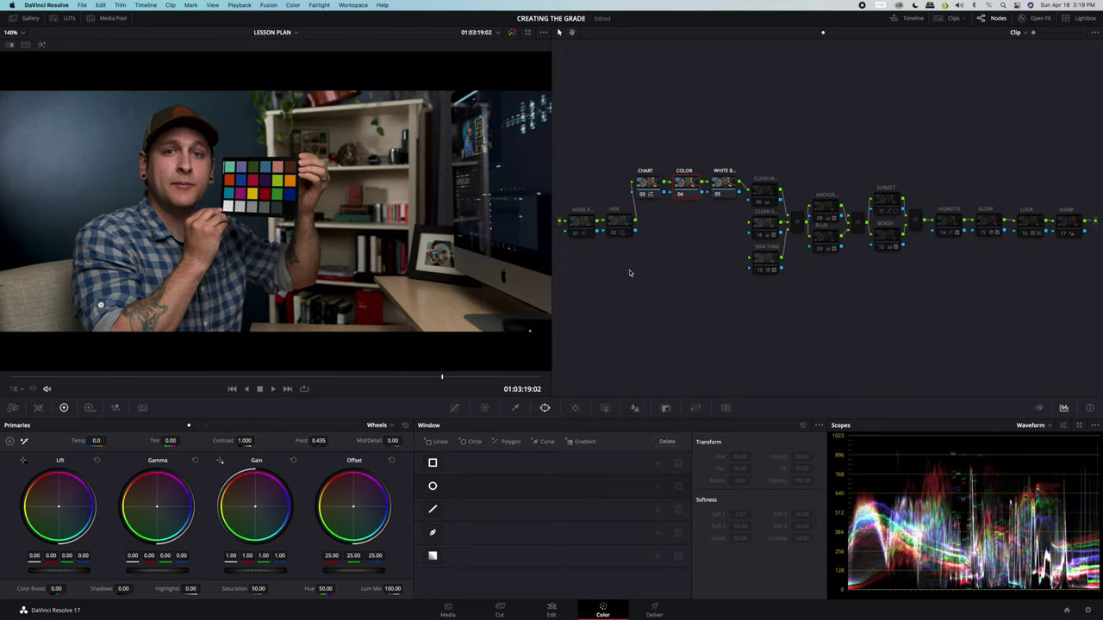
left_click(433, 533)
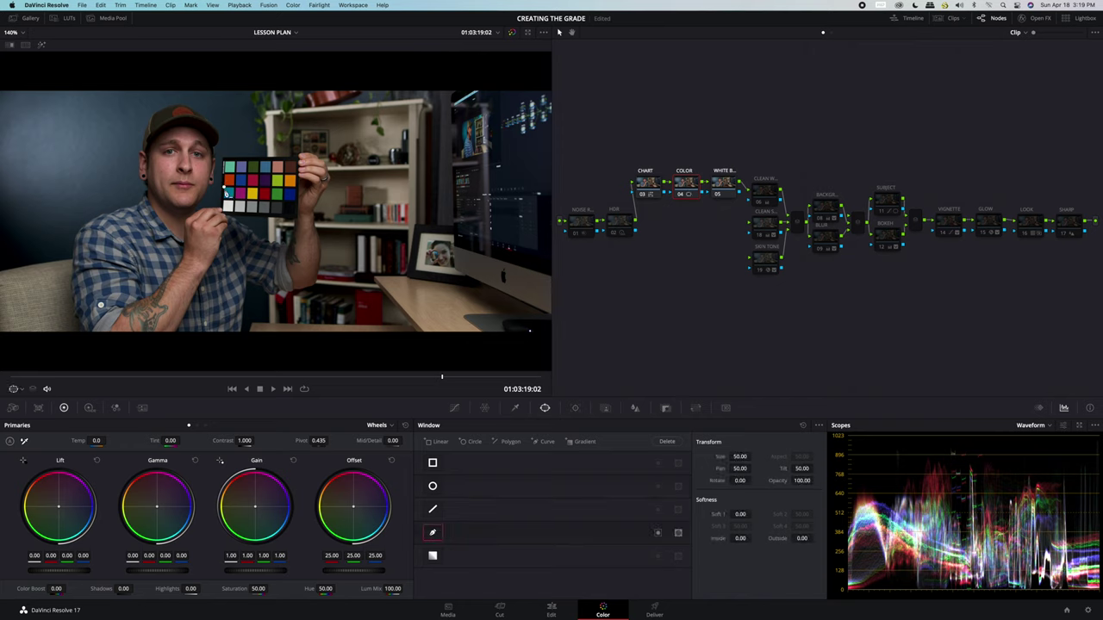
left_click(224, 197)
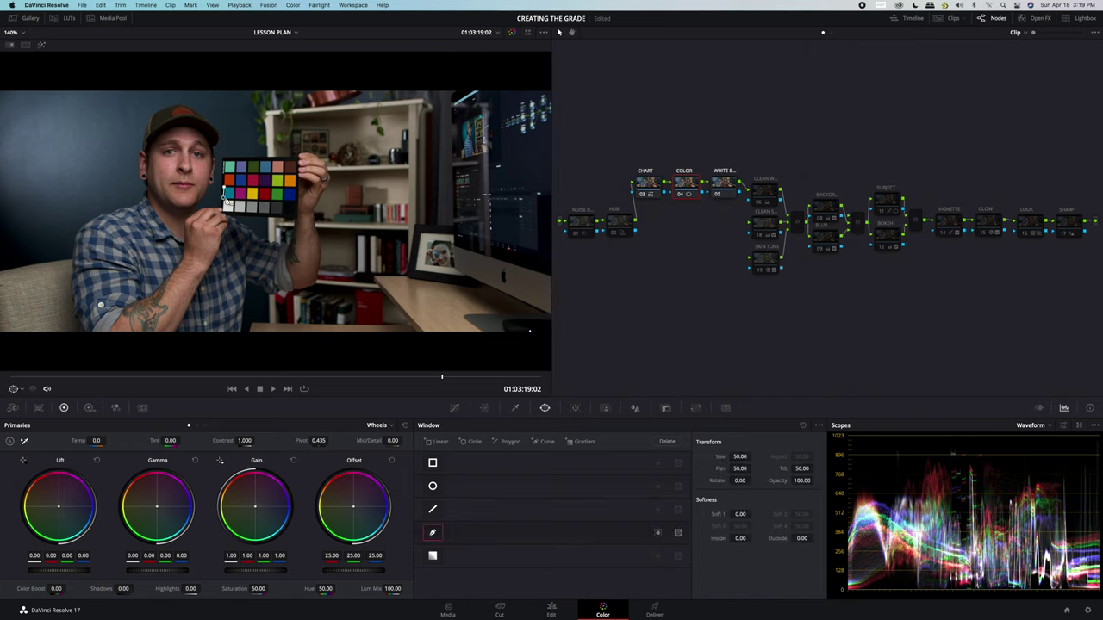
left_click(297, 200)
left_click(296, 187)
left_click(223, 186)
Step: Turn on Highlight mode and tighten the window edges around the colour strip
left_click_drag(291, 200, 296, 203)
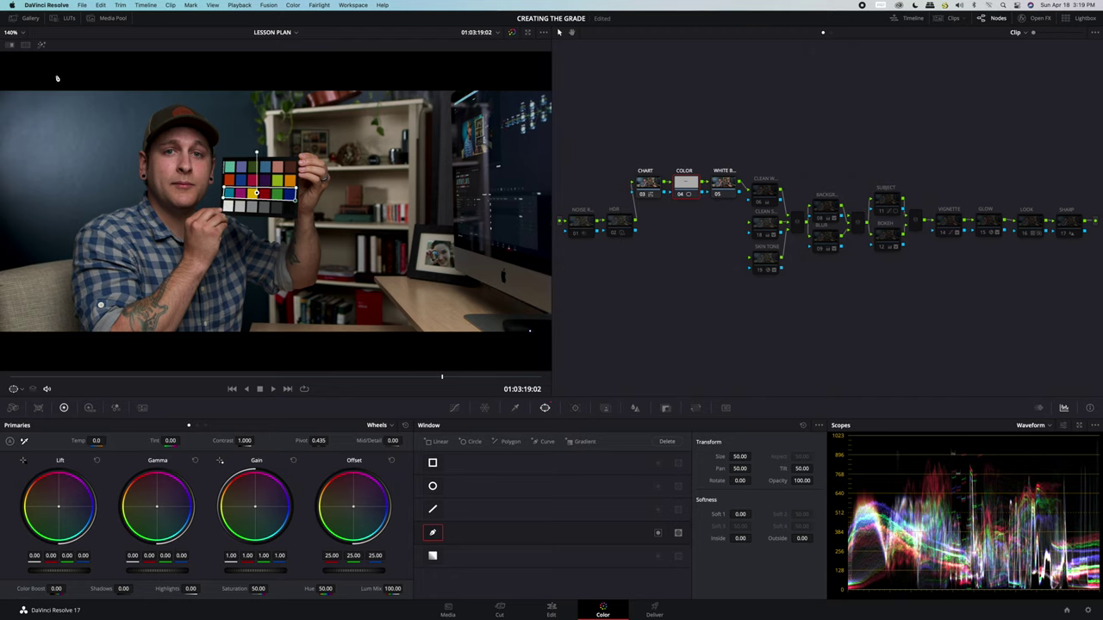
left_click(41, 45)
scroll(275, 195, "up", 2)
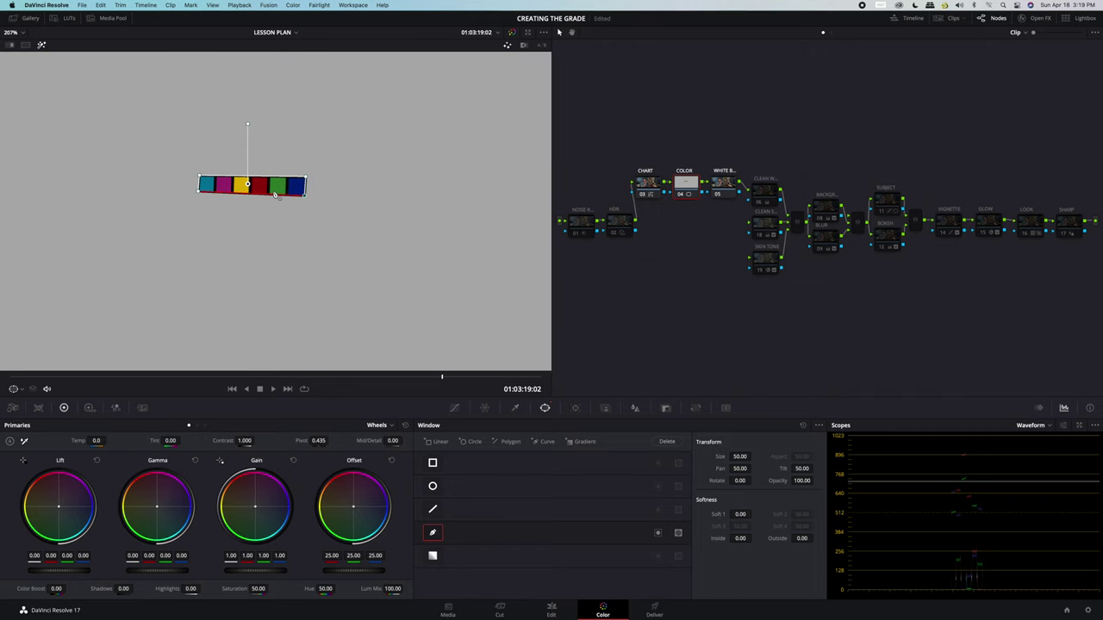
scroll(275, 196, "up", 2)
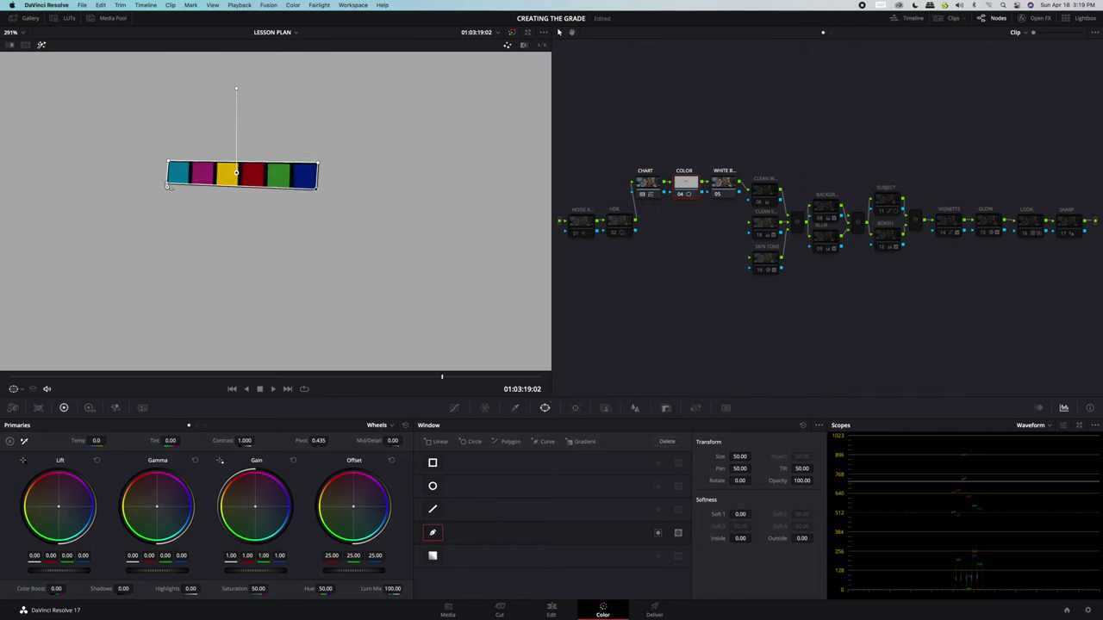
left_click_drag(169, 186, 168, 163)
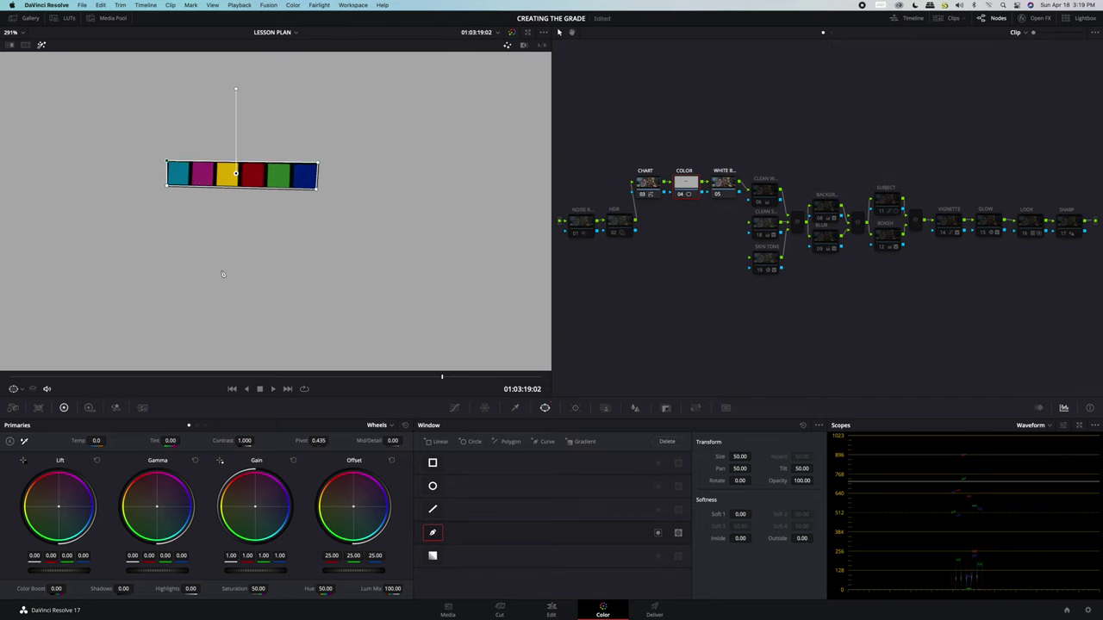
Step: Switch the scope from Waveform to Vectorscope and open the Hue vs Hue curve
left_click(1027, 427)
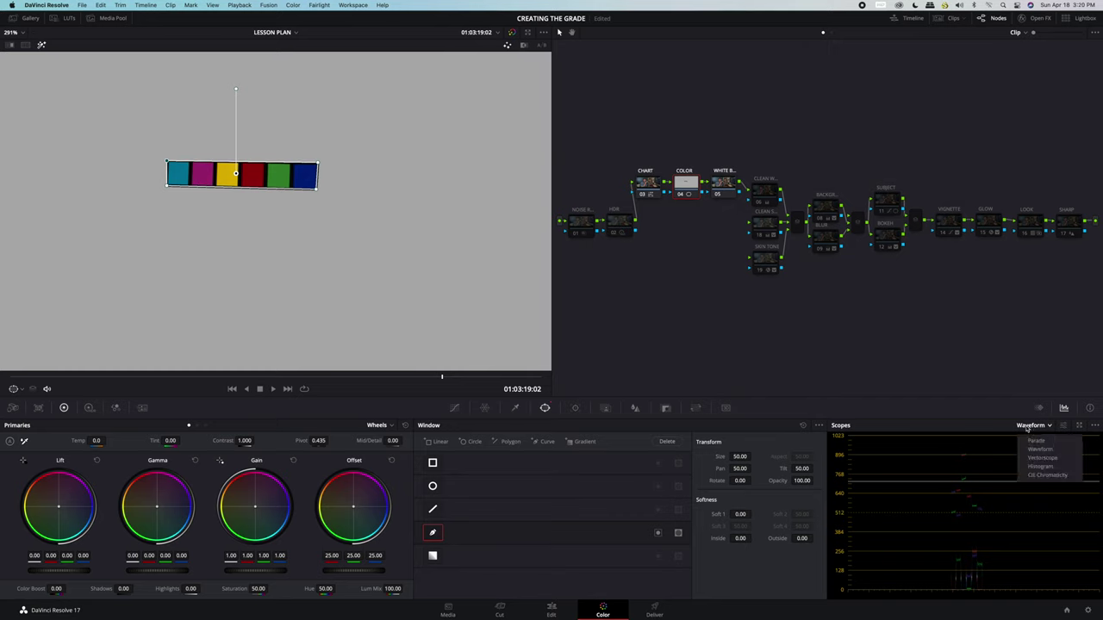
left_click(1039, 458)
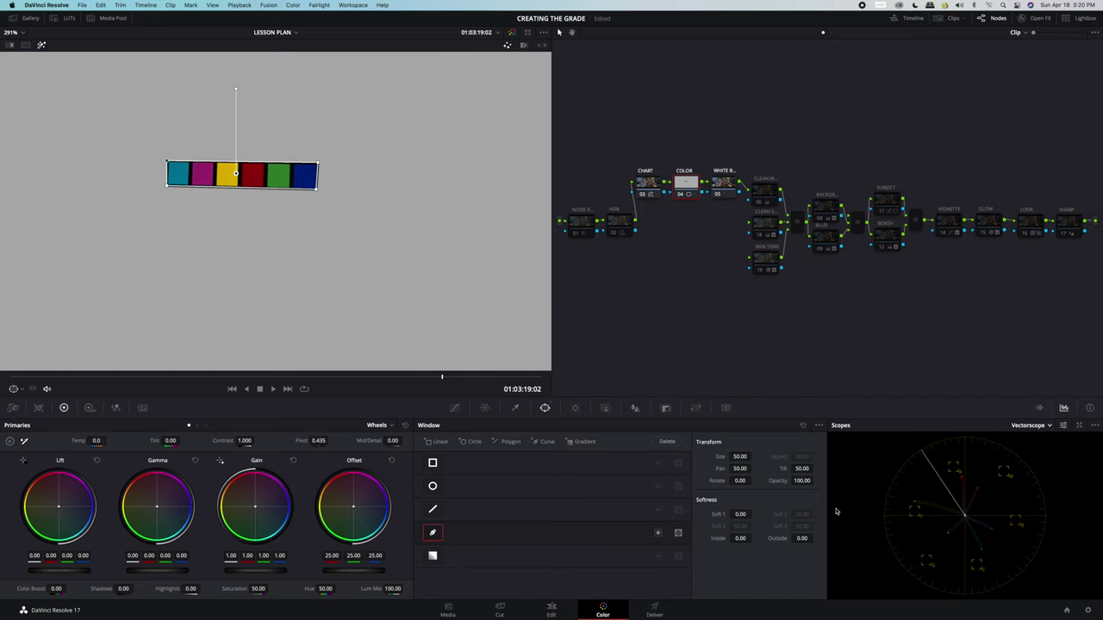
left_click(454, 407)
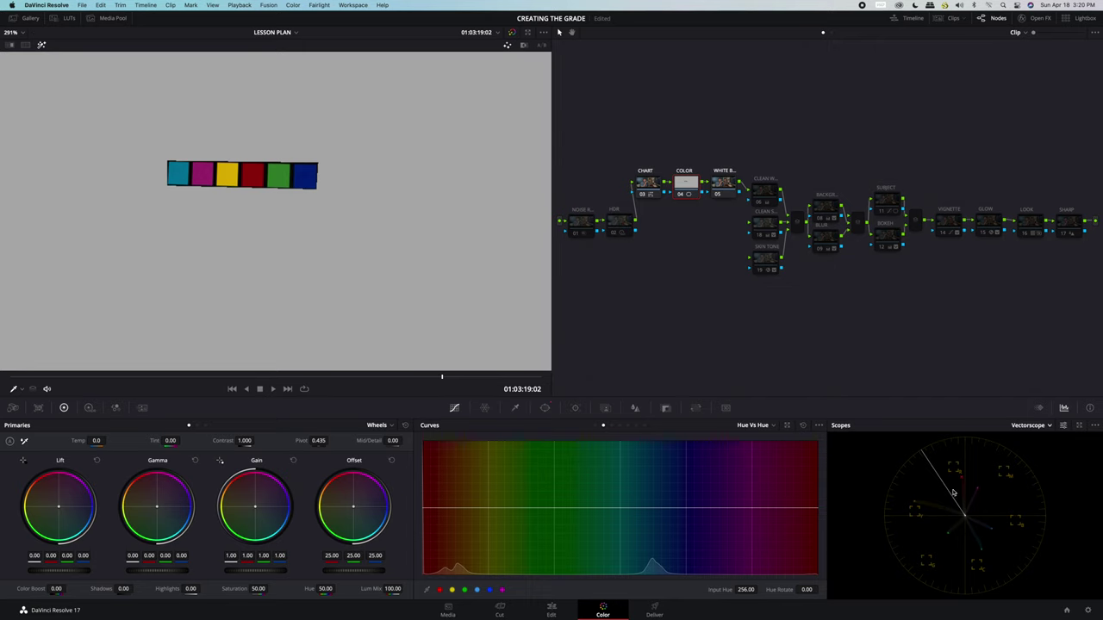
Step: Add Hue vs Hue points for the chart colours and rotate the red, magenta and blue hues
left_click(594, 425)
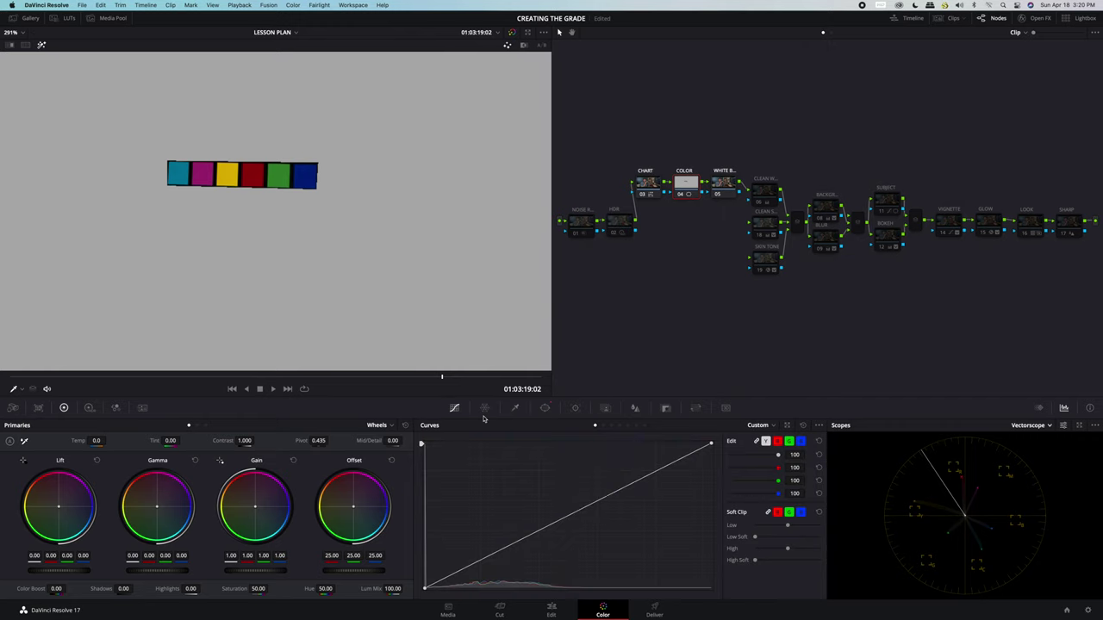
left_click(603, 426)
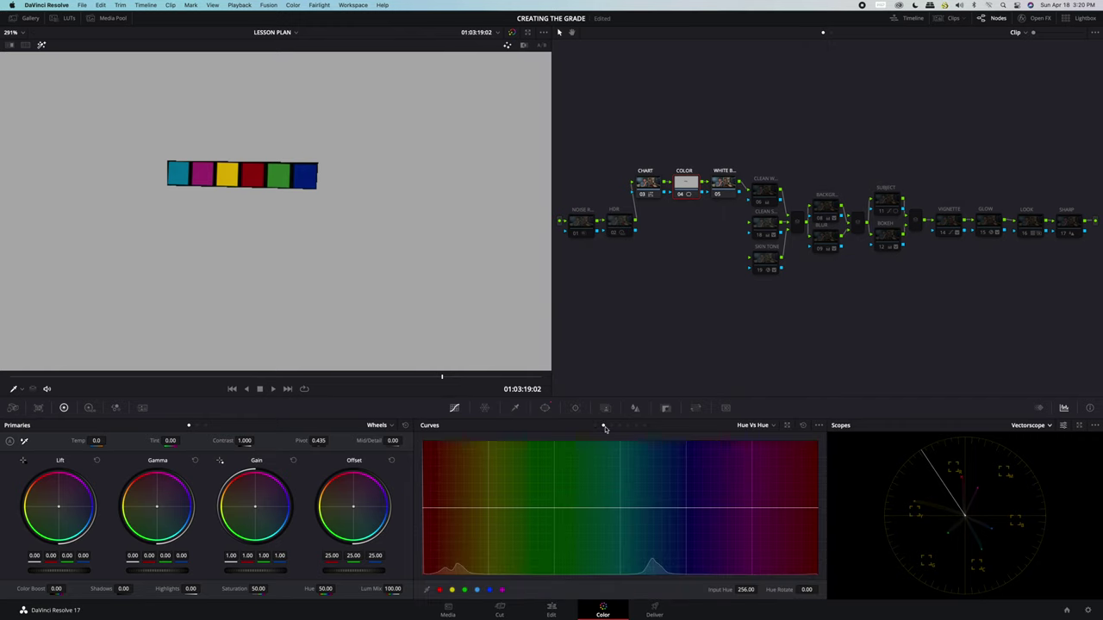
left_click(441, 591)
left_click(464, 591)
left_click(489, 591)
left_click(440, 591)
left_click_drag(807, 589, 715, 594)
left_click_drag(806, 589, 1085, 554)
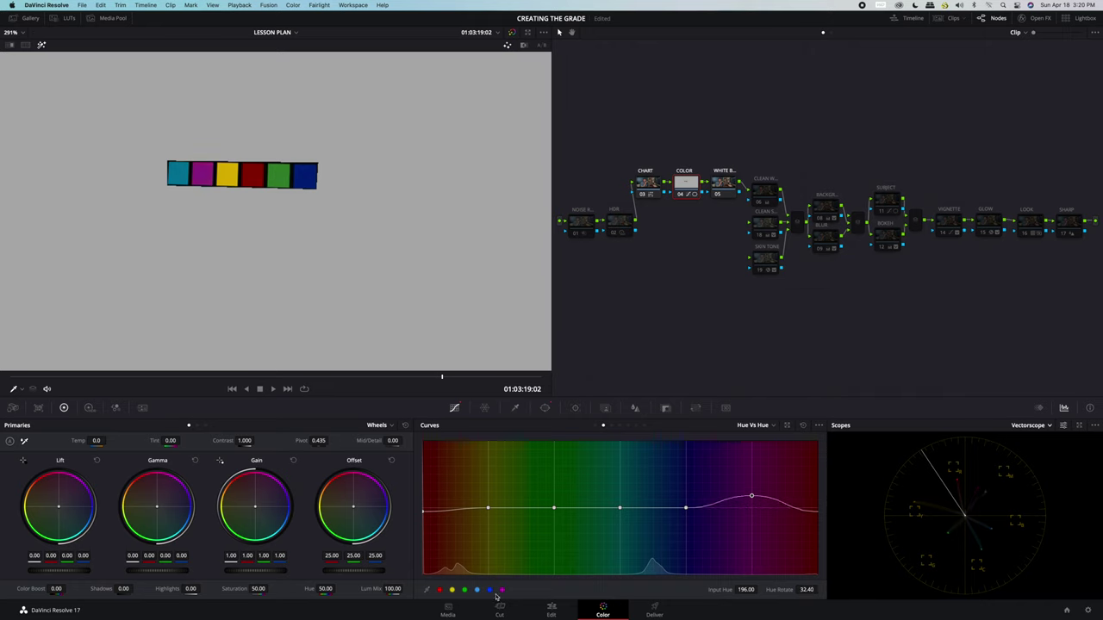
left_click_drag(806, 589, 678, 605)
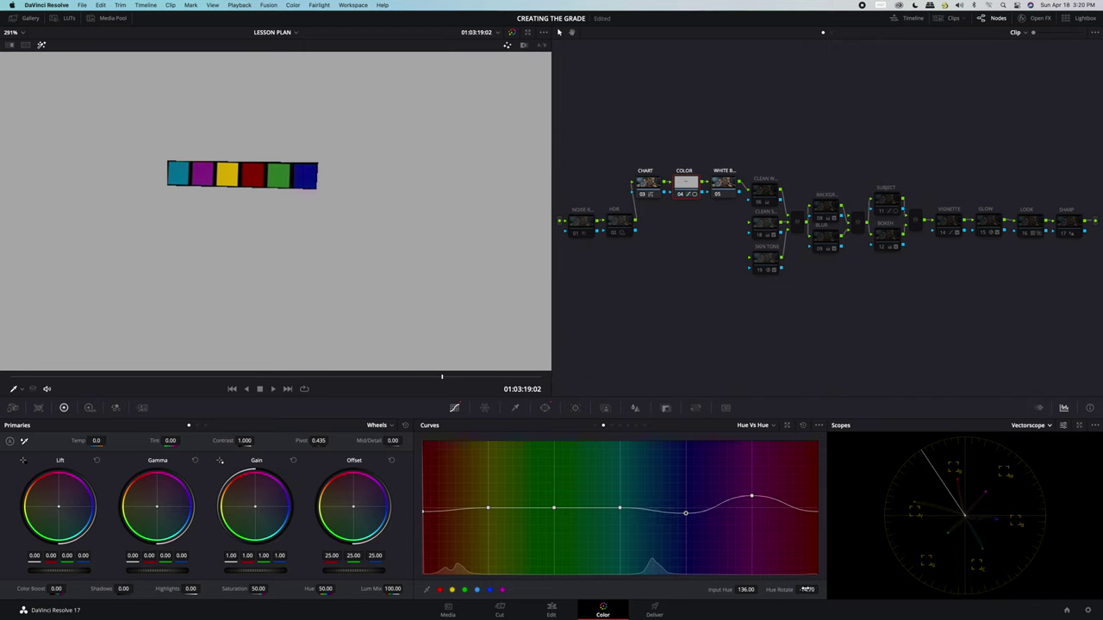
Step: Rotate the cyan, blue and yellow hues further toward their vectorscope targets
left_click(477, 591)
left_click_drag(808, 590, 984, 575)
left_click(489, 590)
left_click_drag(804, 590, 745, 603)
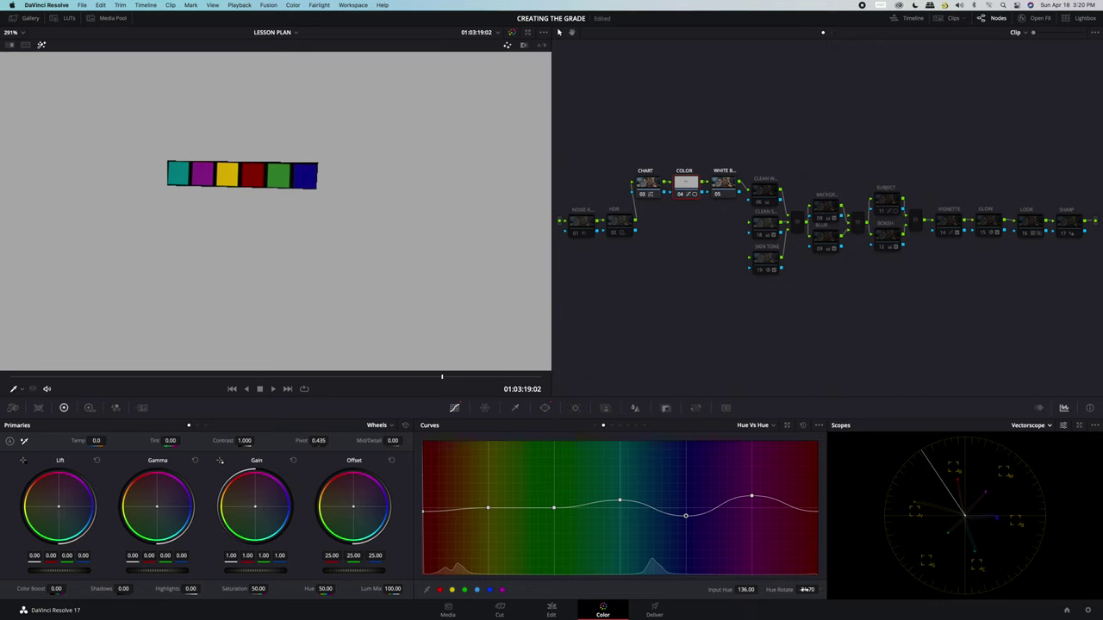
left_click(451, 590)
left_click_drag(807, 589, 728, 600)
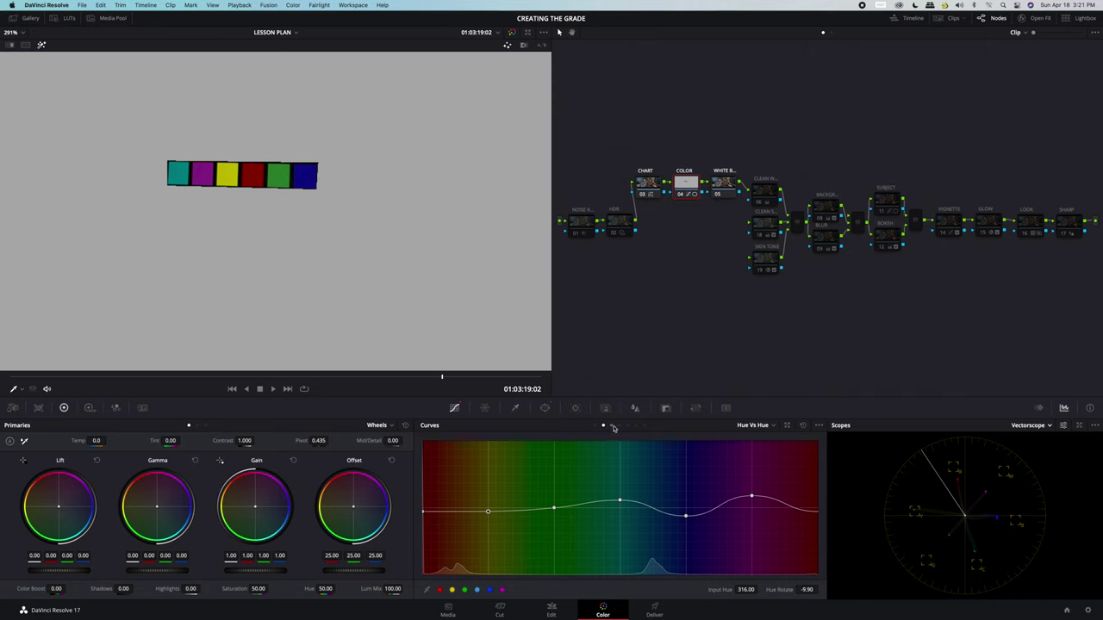
Step: Add Hue vs Sat points from the chart colours and boost saturation in the reds
left_click(612, 427)
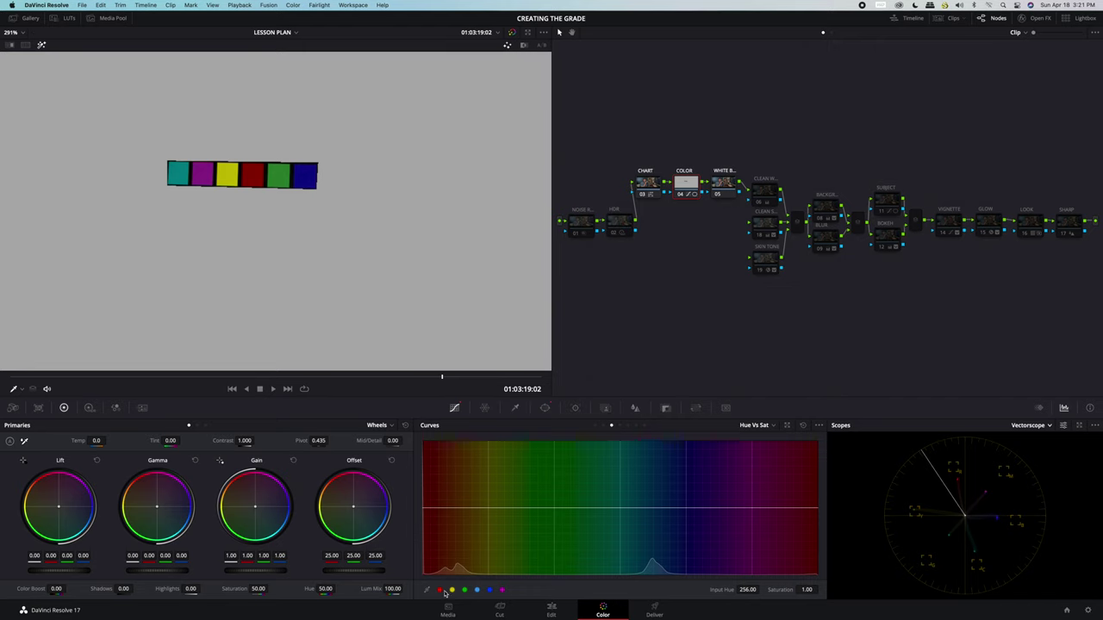
left_click(476, 590)
left_click(501, 591)
left_click_drag(806, 590, 836, 587)
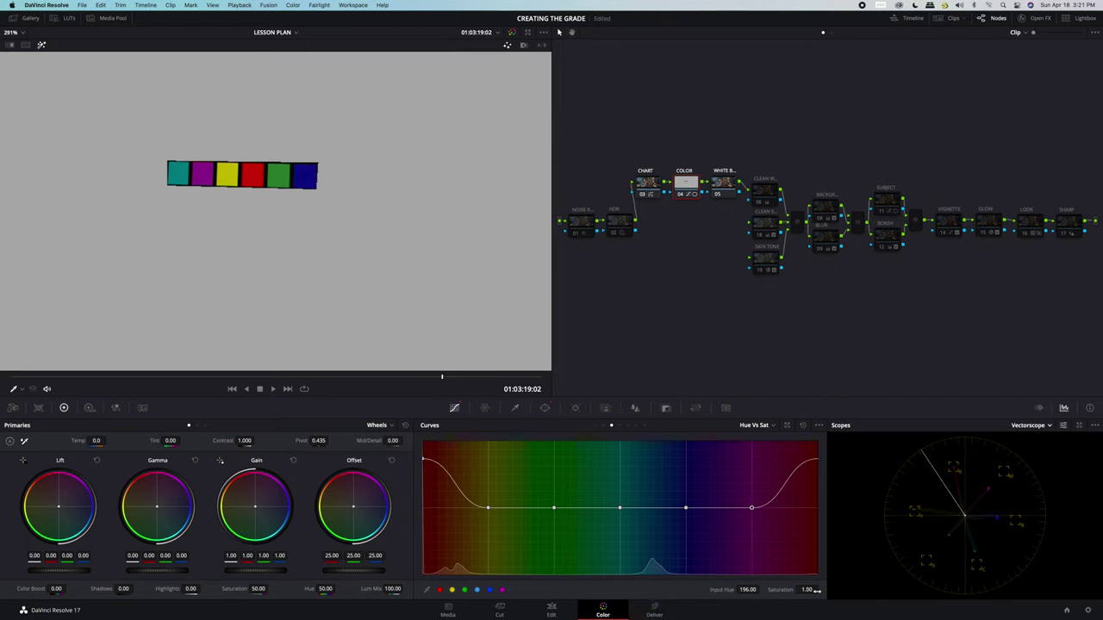
mouse_move(816, 590)
left_mouse_down()
mouse_move(837, 589)
mouse_move(808, 592)
left_mouse_up()
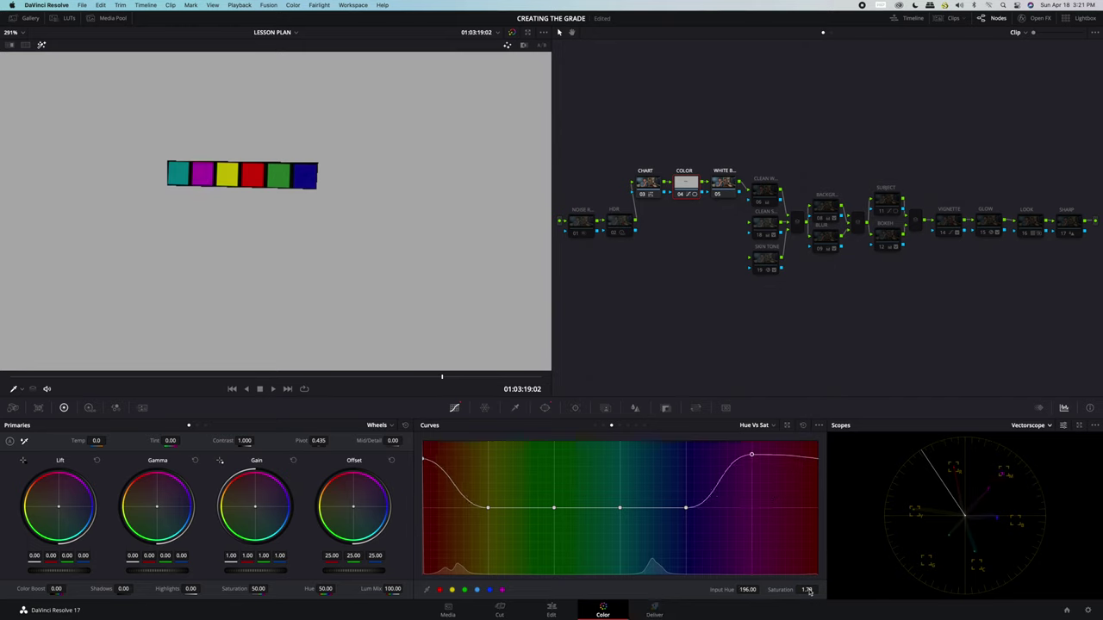
Step: Raise the blue and cyan hues' saturation to 2.00 and lower saturation in the yellow range
mouse_move(807, 591)
left_mouse_down()
mouse_move(890, 583)
mouse_move(807, 590)
left_mouse_up()
left_click(481, 590)
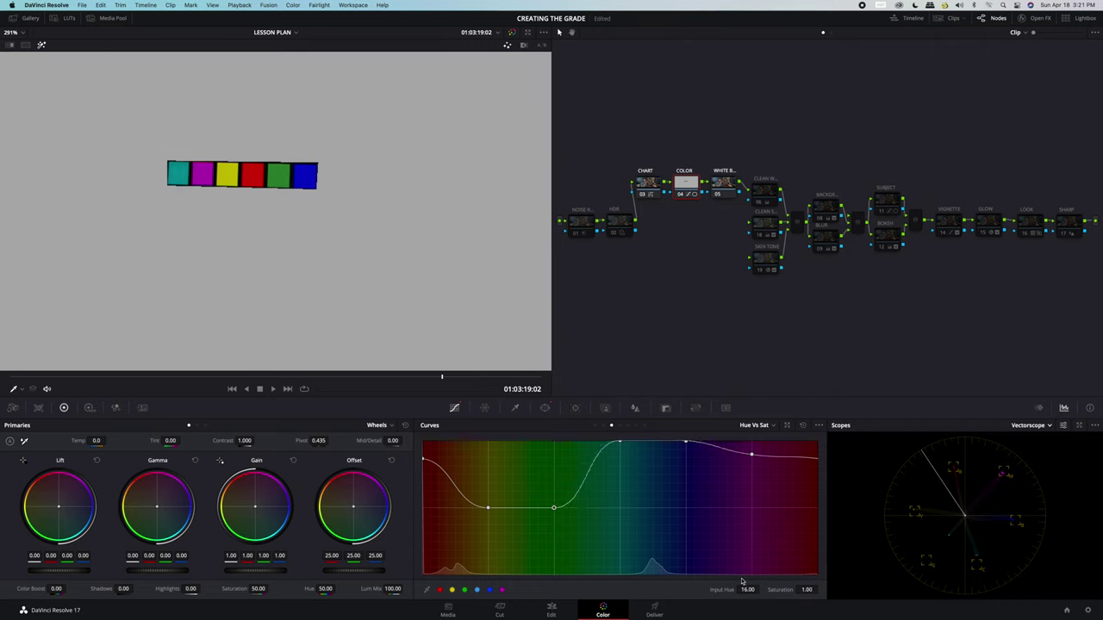
mouse_move(810, 590)
left_mouse_down()
mouse_move(919, 582)
mouse_move(807, 591)
left_mouse_up()
mouse_move(807, 589)
left_mouse_down()
mouse_move(789, 590)
mouse_move(806, 590)
left_mouse_up()
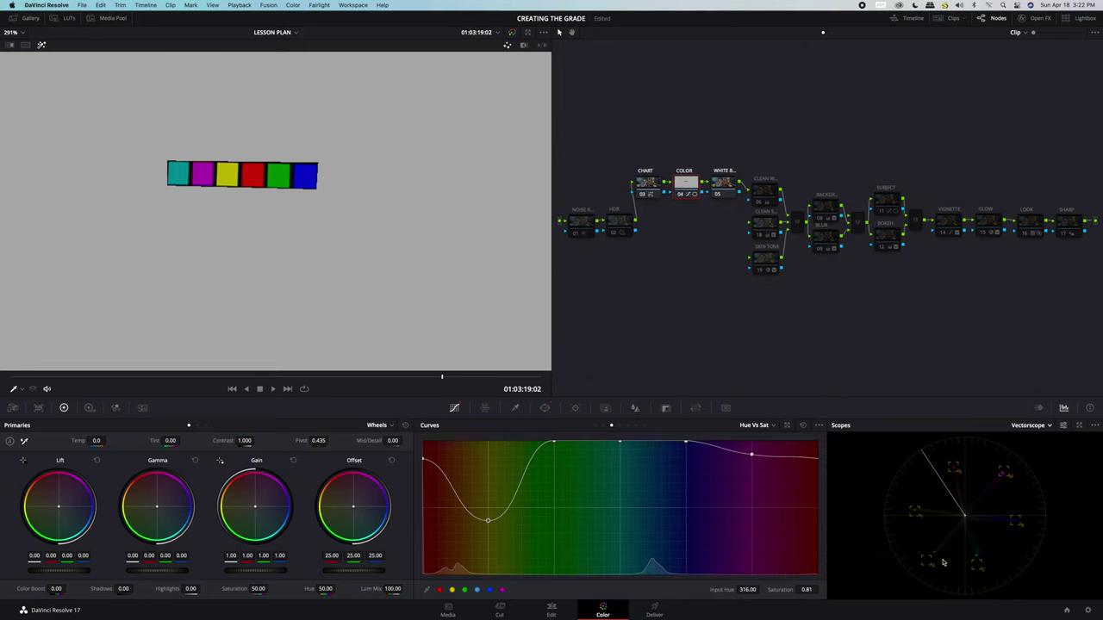
Step: Turn off Highlight, bypass and restore the COLOR node to compare, then select WHITE B
left_click(544, 408)
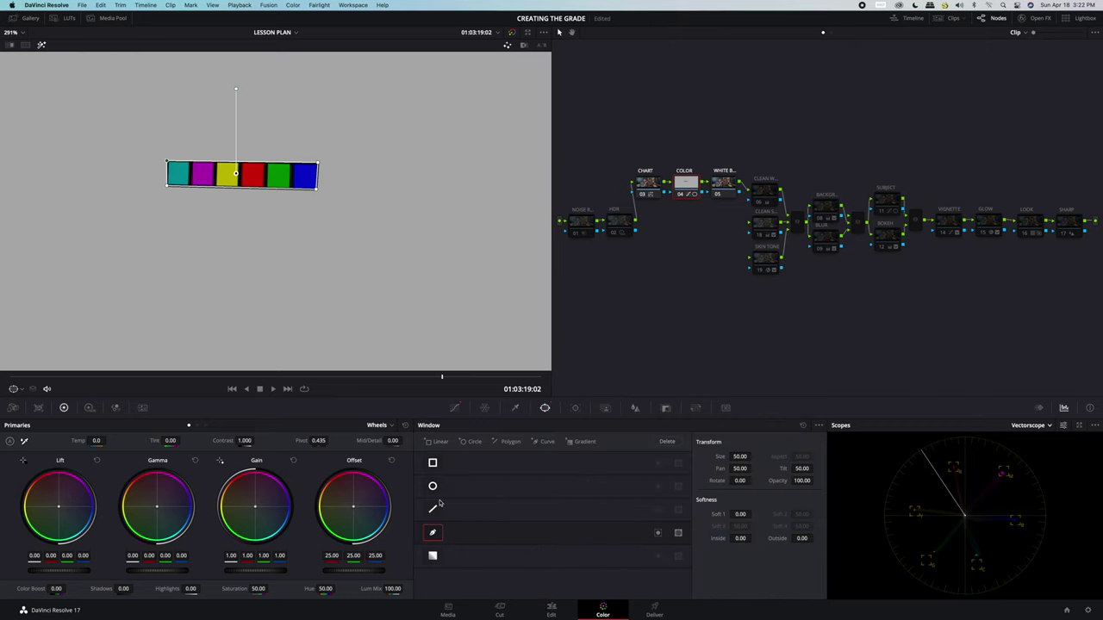
left_click(433, 532)
scroll(314, 280, "down", 5)
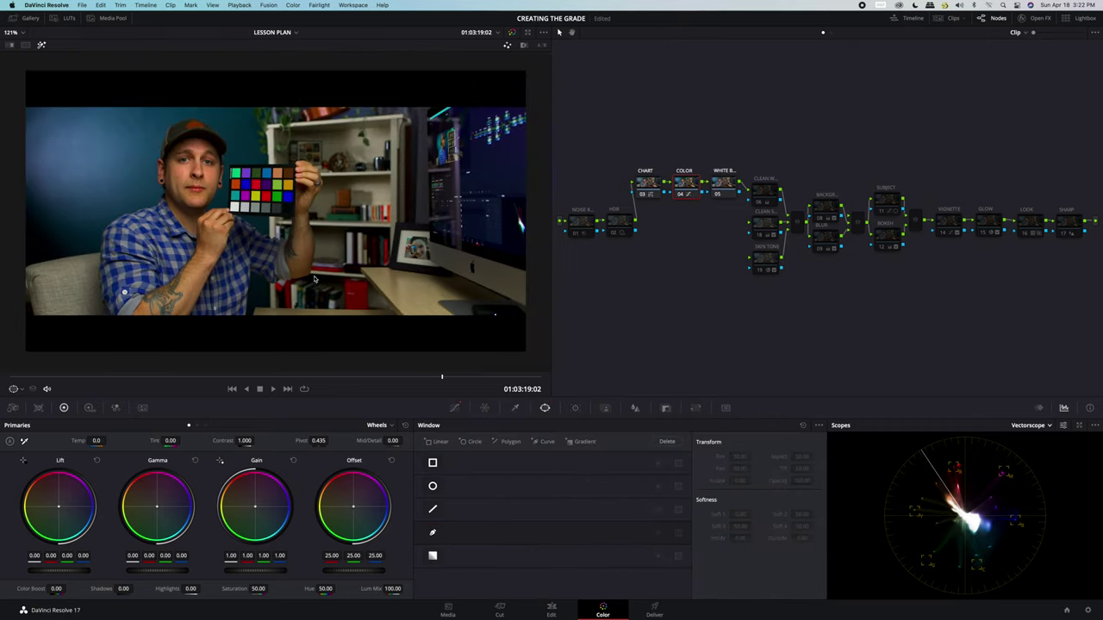
left_click(710, 191)
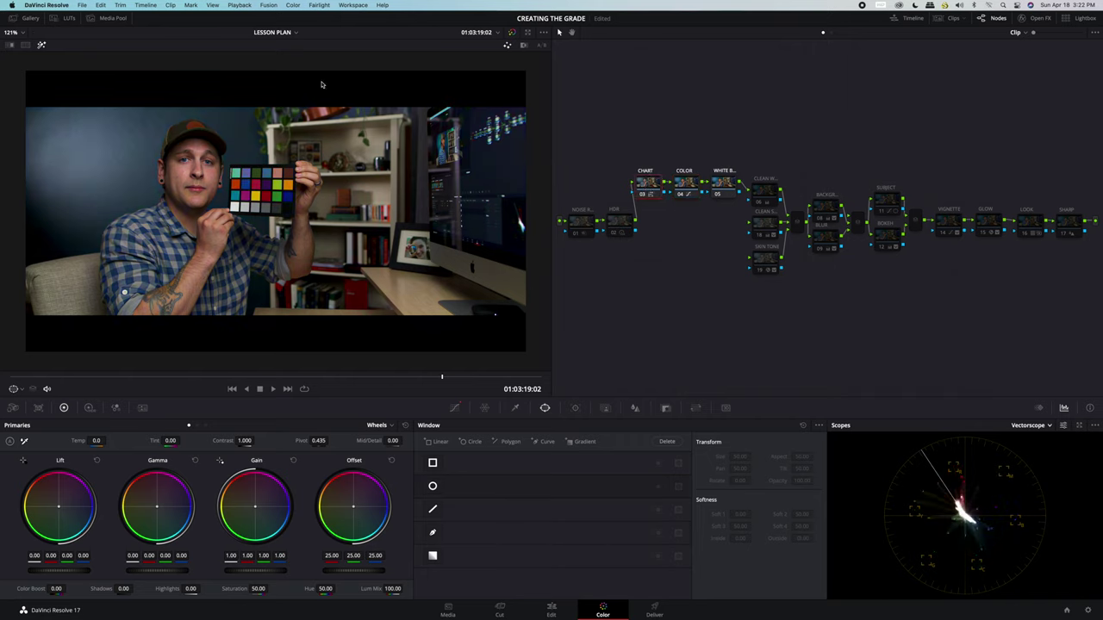
left_click(41, 46)
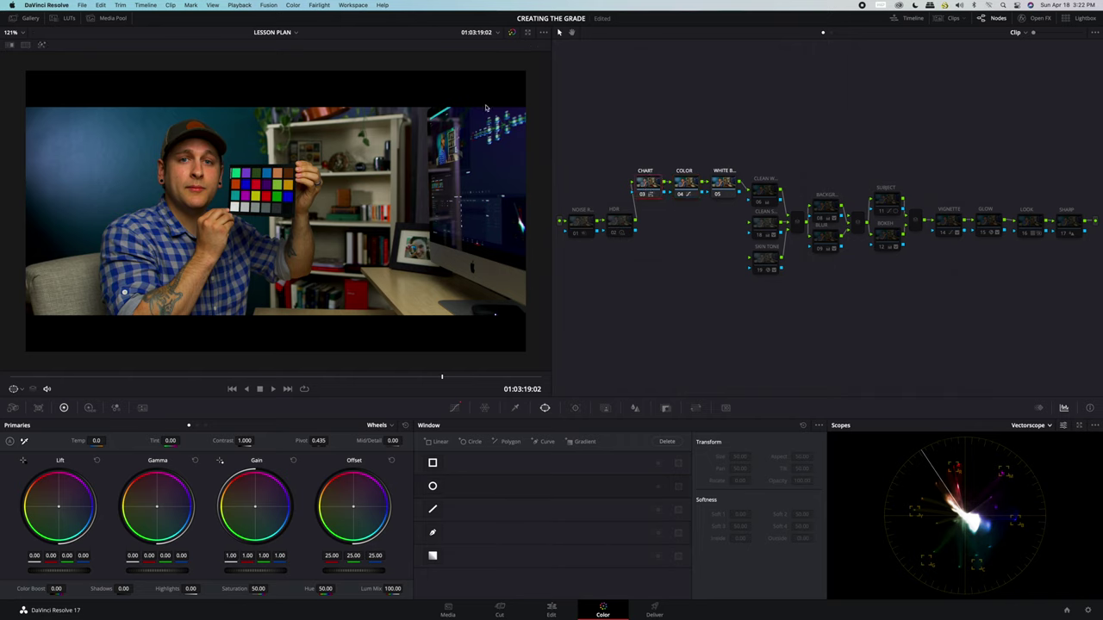
left_click(680, 183)
scroll(209, 186, "up", 5)
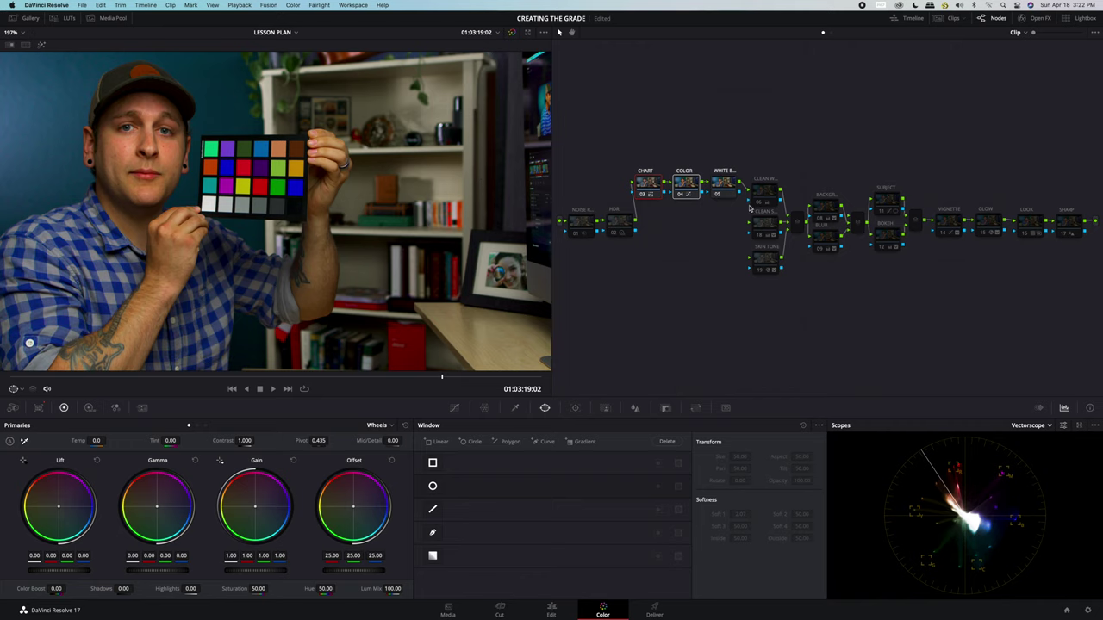
left_click(728, 186)
Step: Switch to Waveform and draw a four-point Pen window around the bottom grey chips, shown highlighted
left_click(1043, 427)
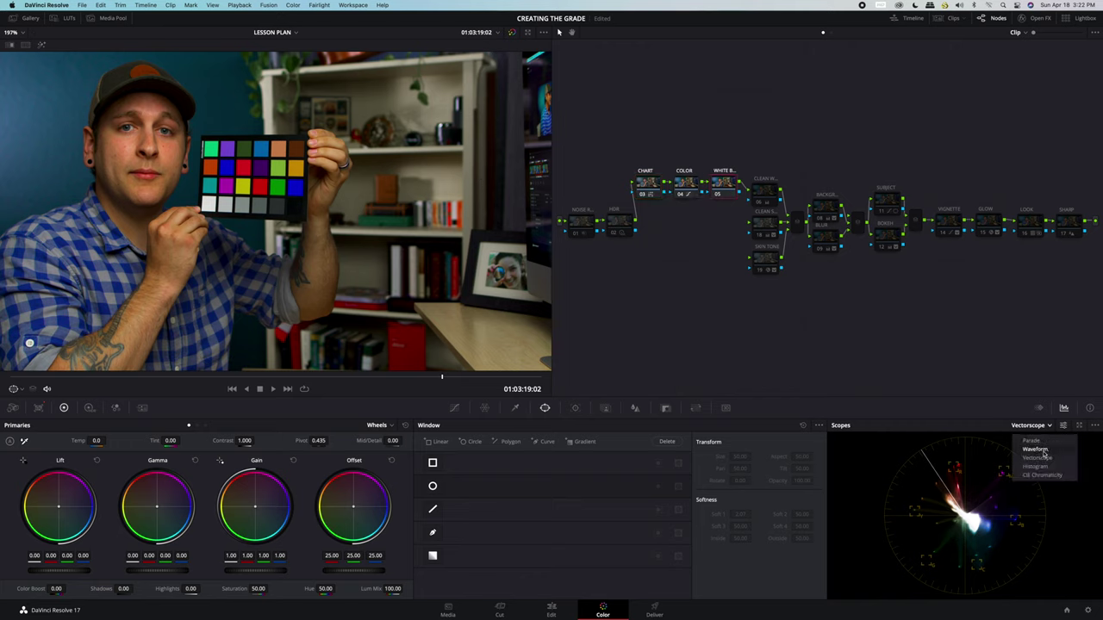
left_click(1043, 450)
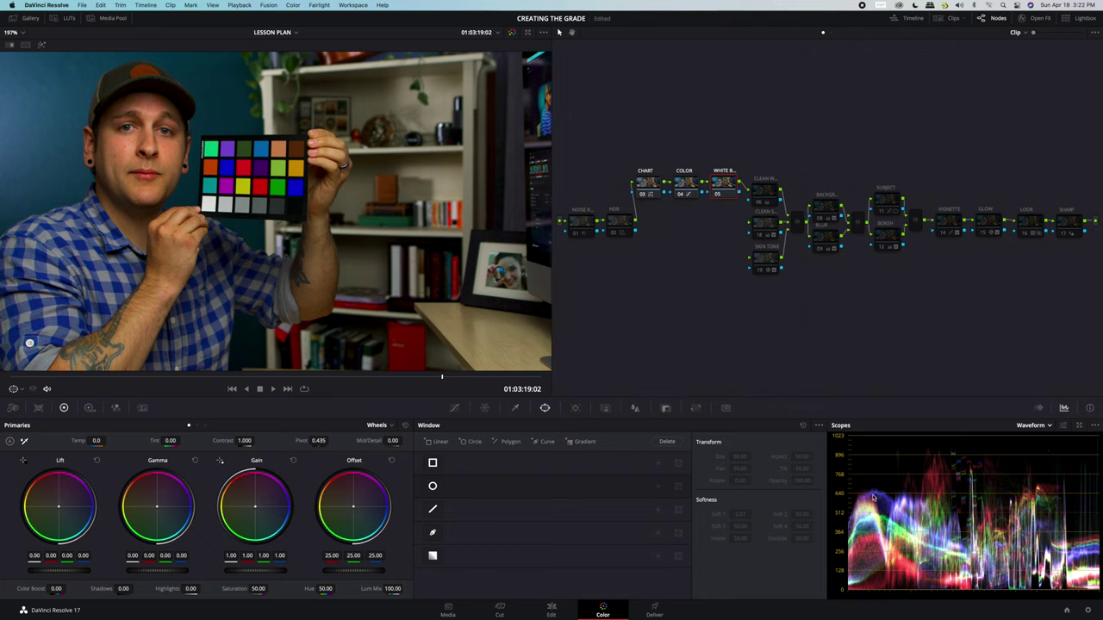
left_click(434, 532)
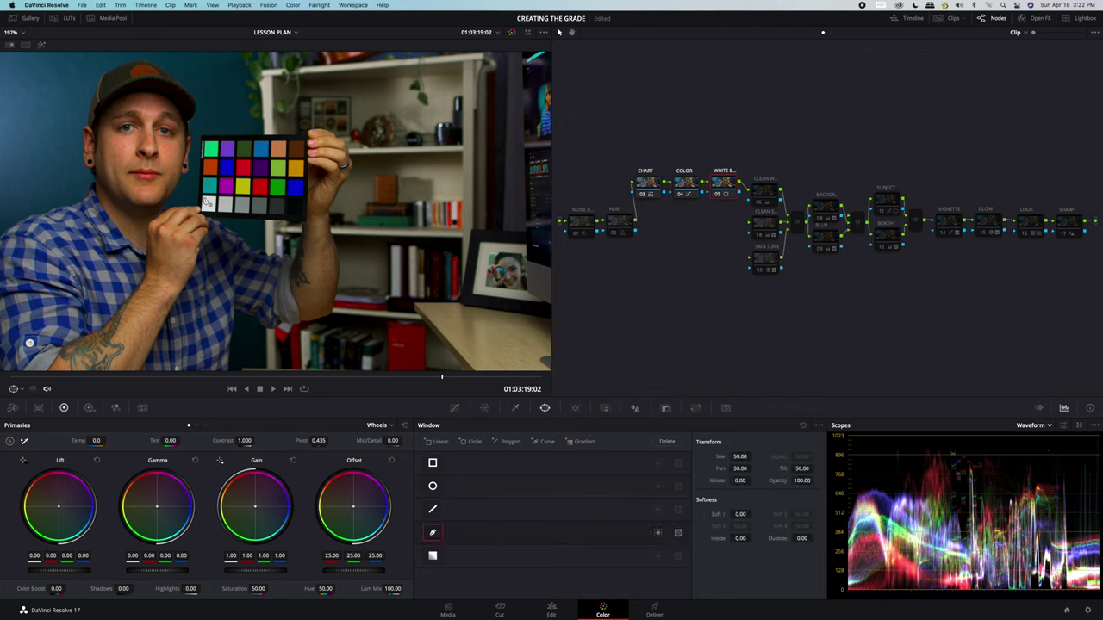
left_click(202, 203)
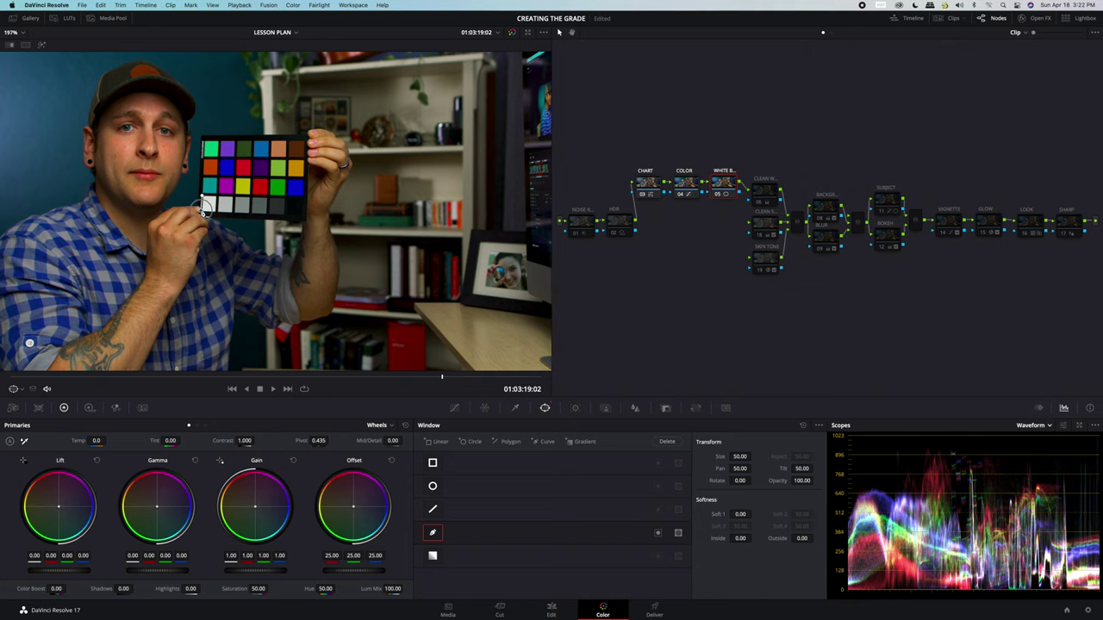
left_click(301, 214)
left_click(302, 199)
left_click(203, 201)
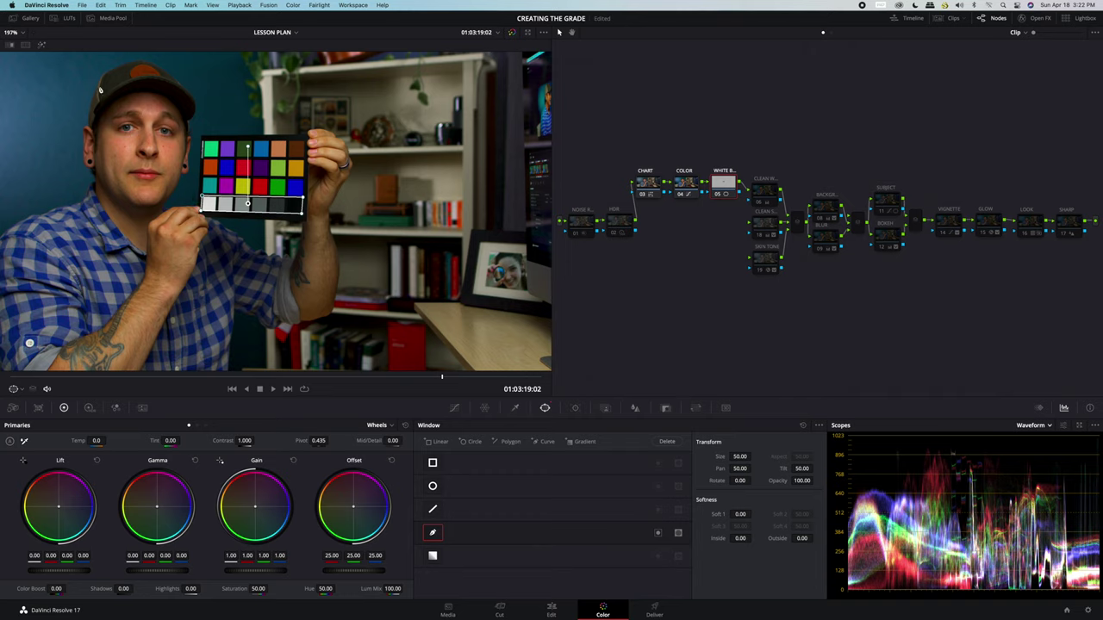
left_click(41, 45)
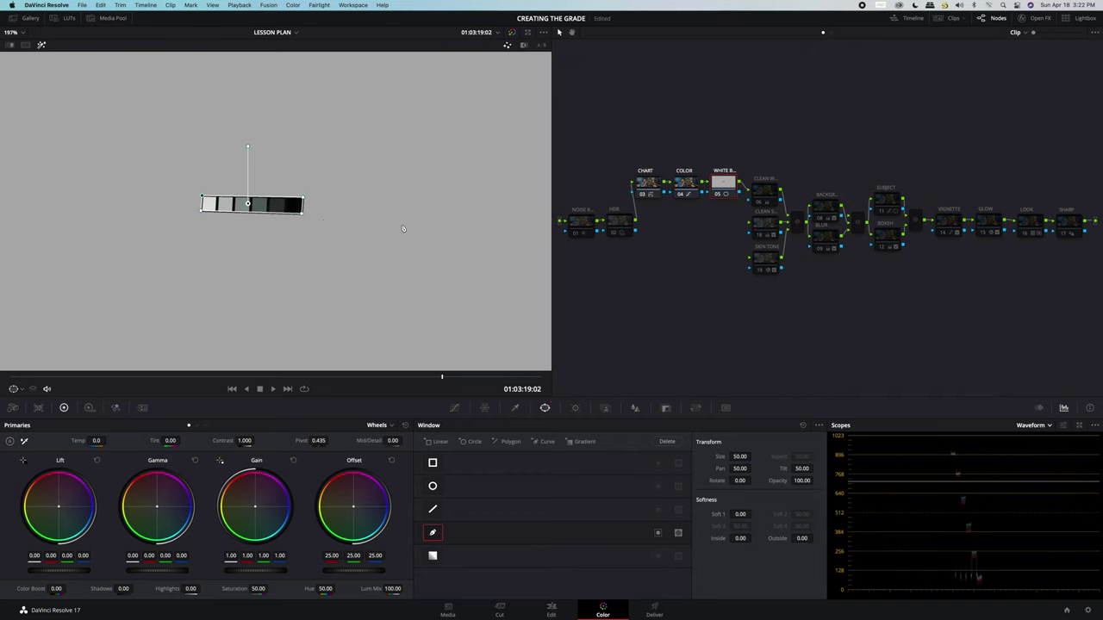
Step: Delete the window's bottom-right point and shrink the window to frame the chart's white square
left_click(302, 212)
key("Delete")
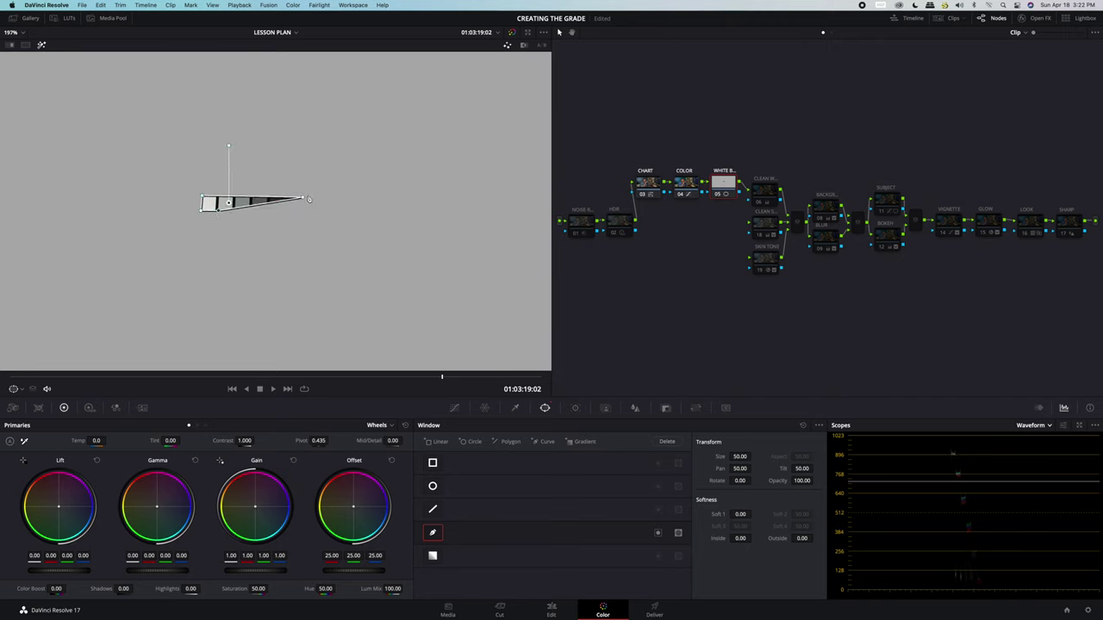
left_click_drag(303, 199, 217, 199)
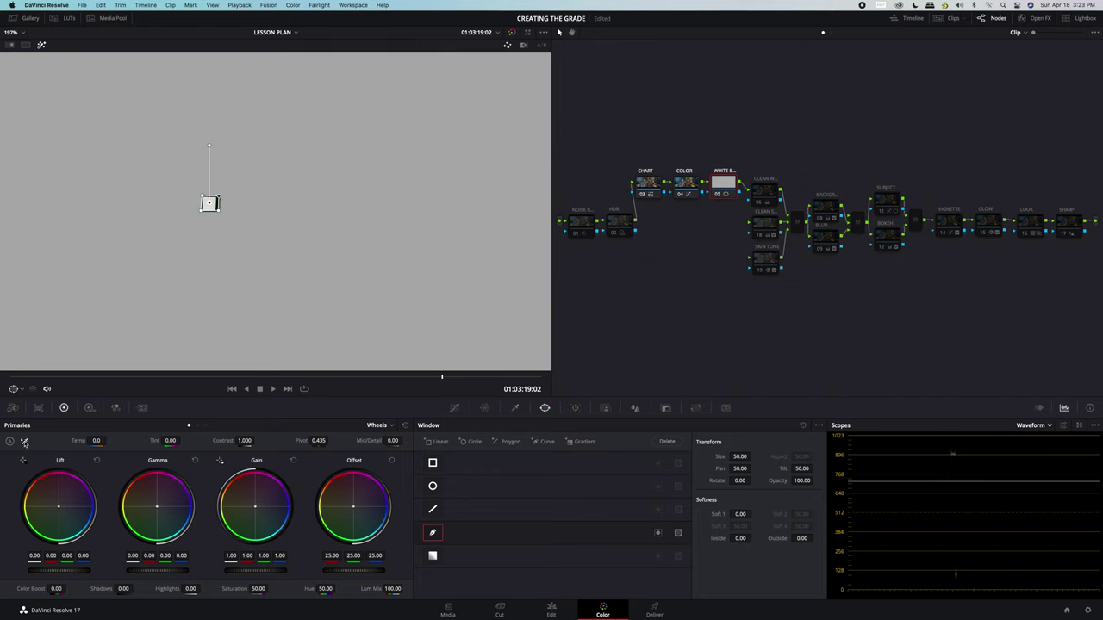
Step: White-balance from the white square to Temp -33.5 and Tint 5.29, then show the full image
left_click(24, 442)
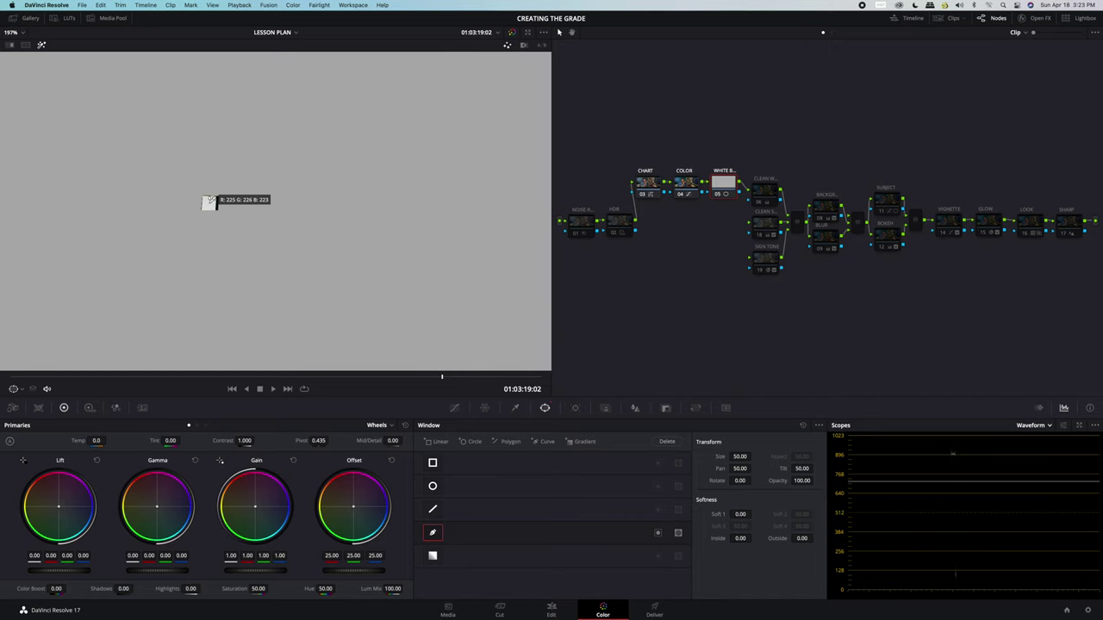
left_click(210, 202)
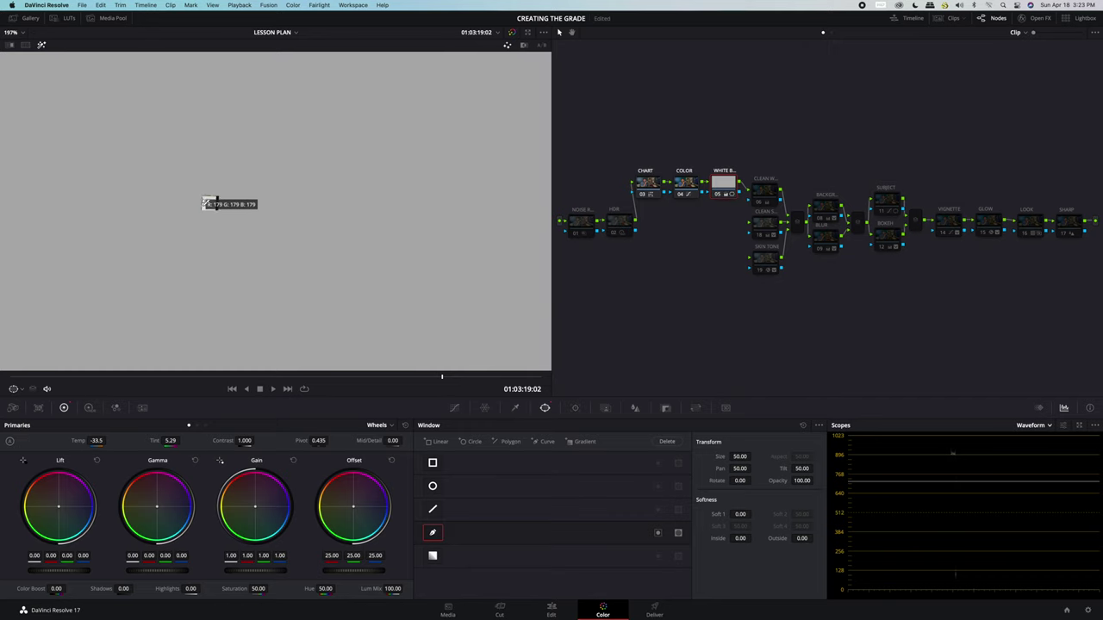
left_click(42, 45)
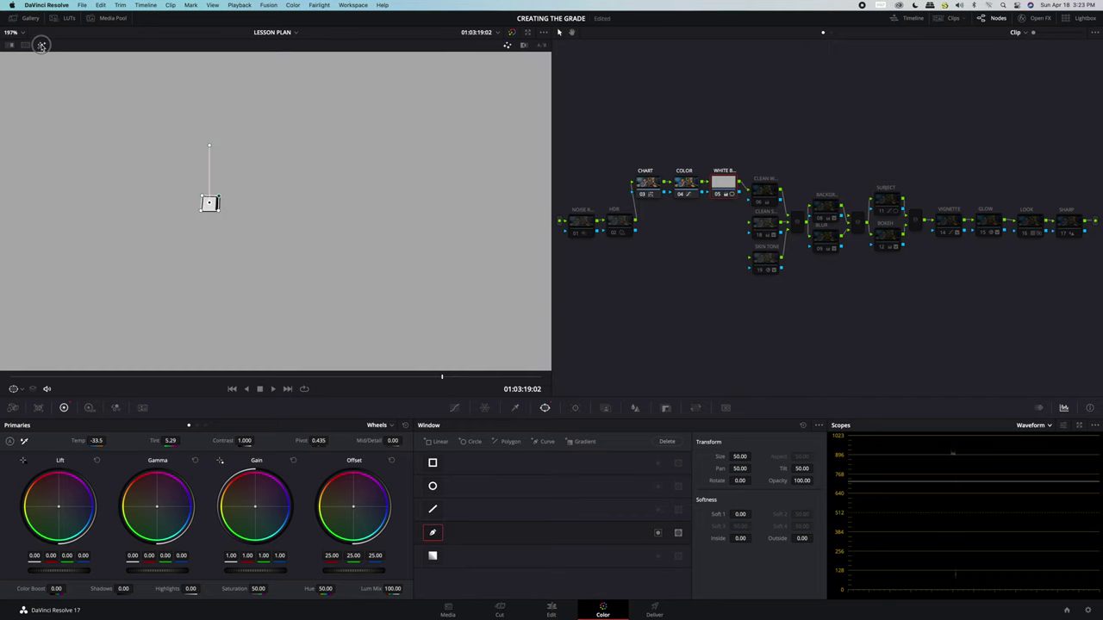
left_click(435, 533)
scroll(481, 248, "down", 3)
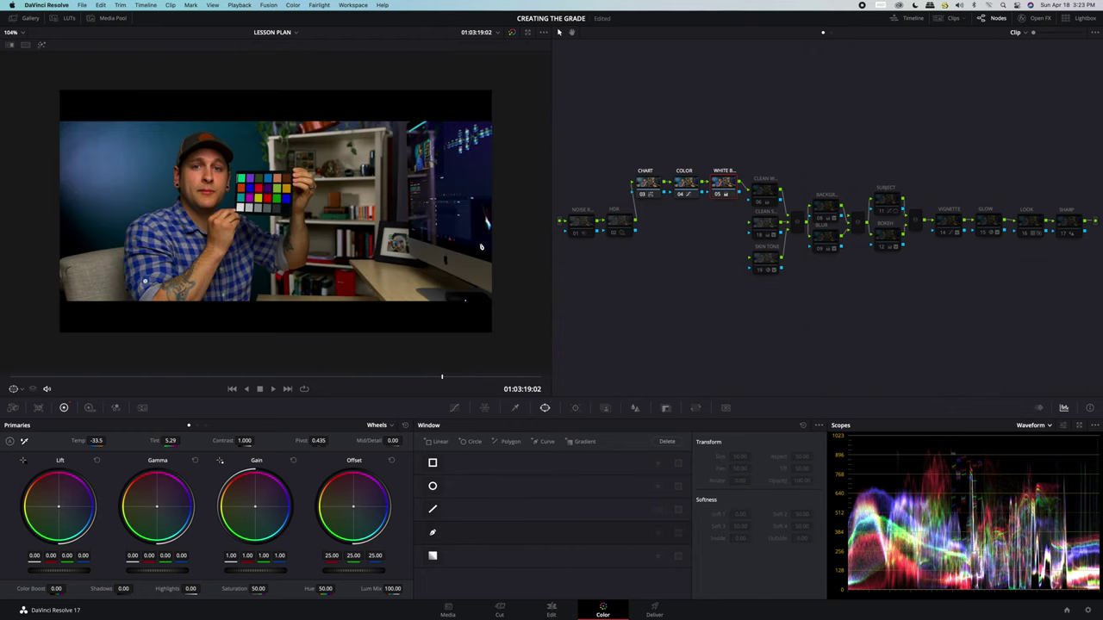
left_click(649, 184)
left_click_drag(728, 148, 630, 189)
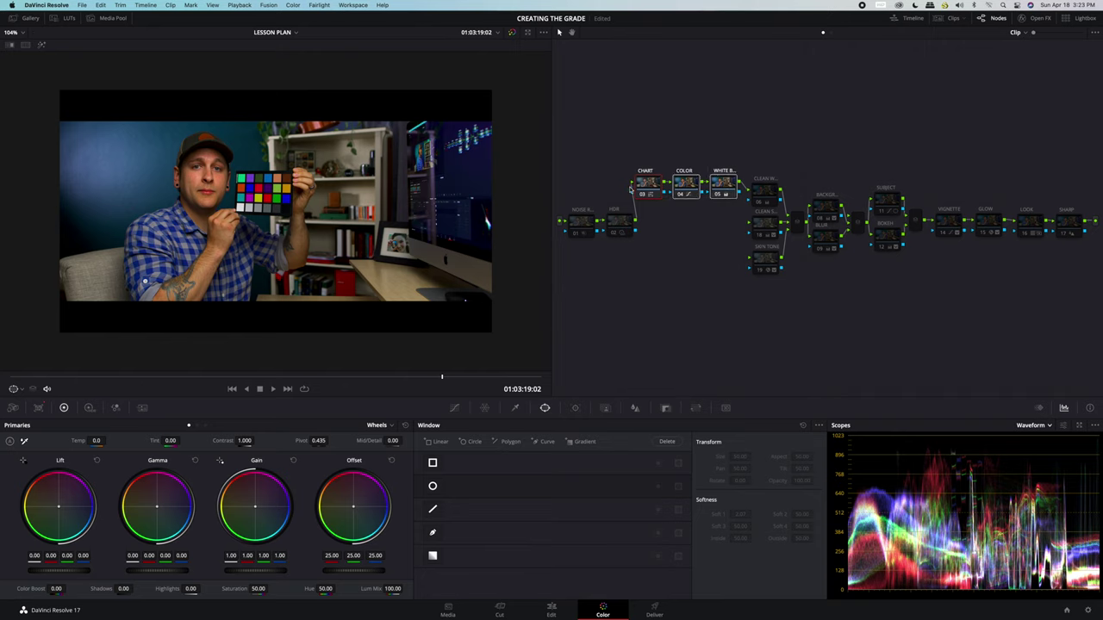
left_click(686, 195)
left_click(686, 195)
key("ctrl+d")
left_click(652, 187)
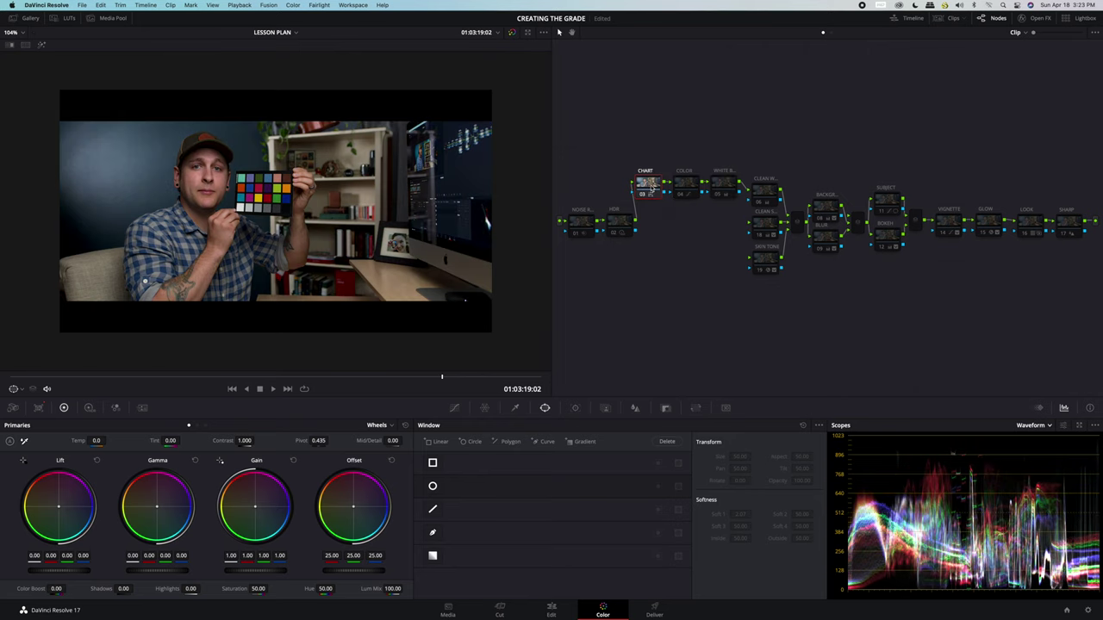
left_click(684, 186)
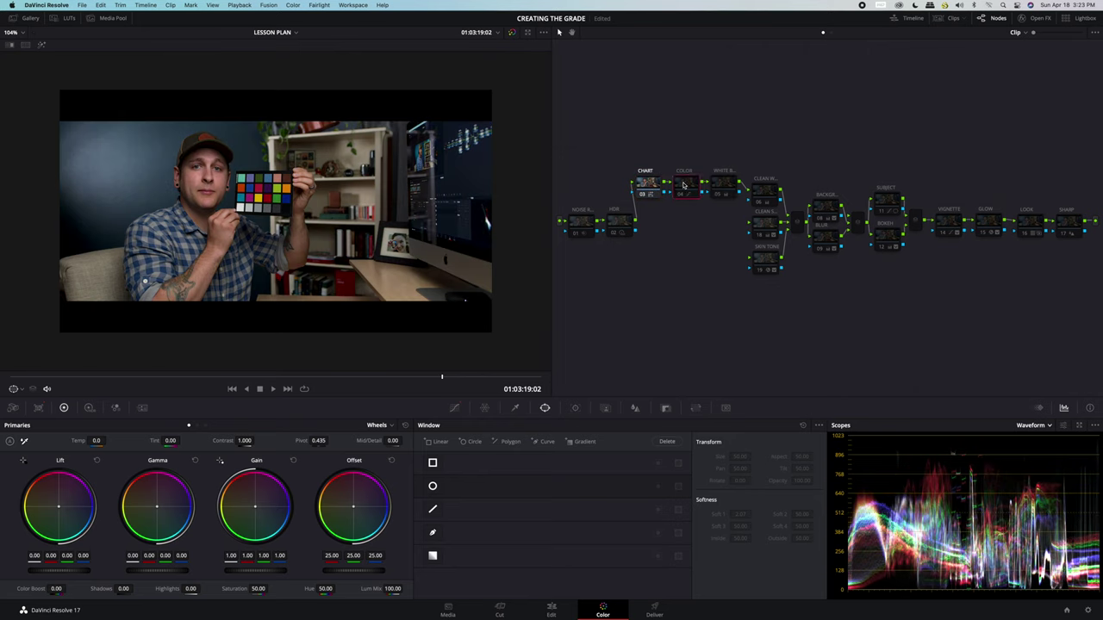
key("ctrl+d")
left_click(727, 184)
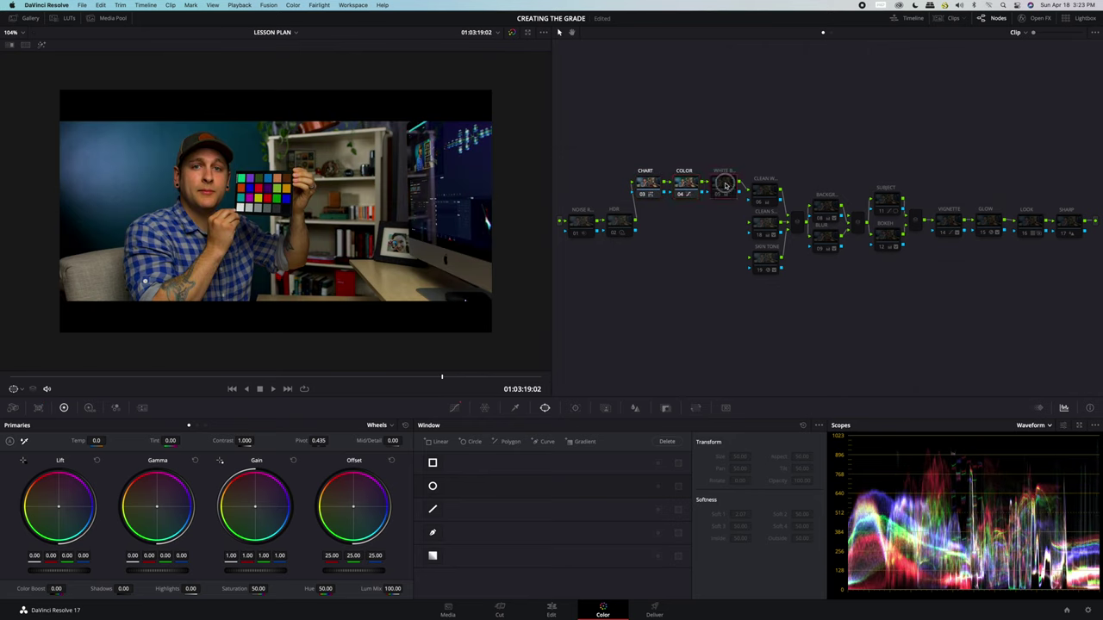
key("ctrl+d")
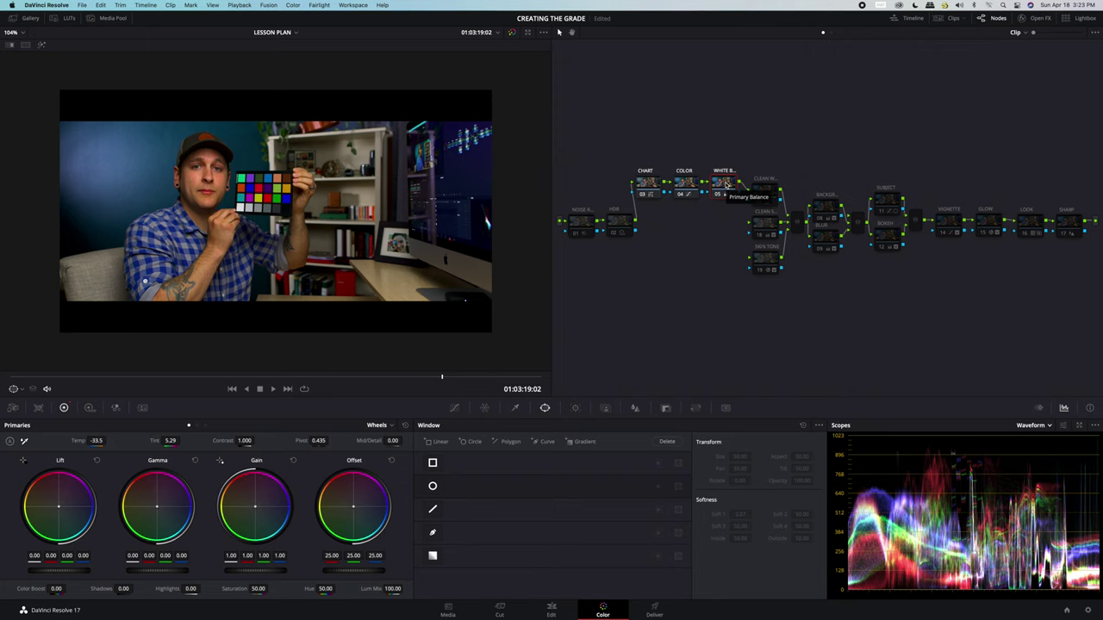
Step: Re-enable the HDR node and the dimmed nodes from CLEAN through SHARP
left_click(621, 225)
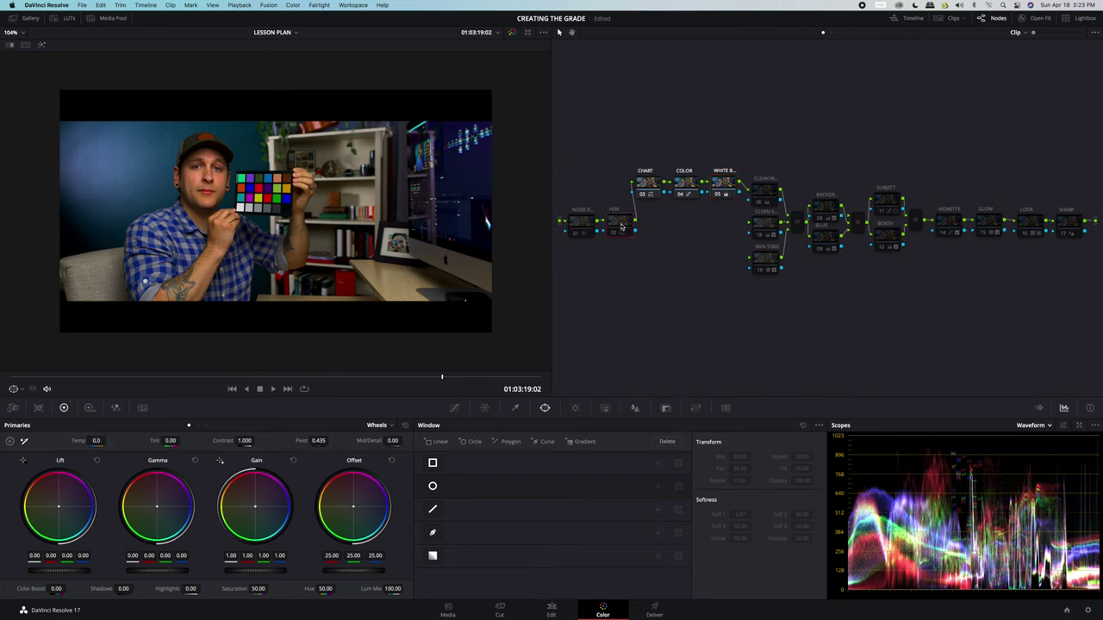
key("ctrl+d")
left_click_drag(756, 153, 1073, 312)
key("ctrl+d")
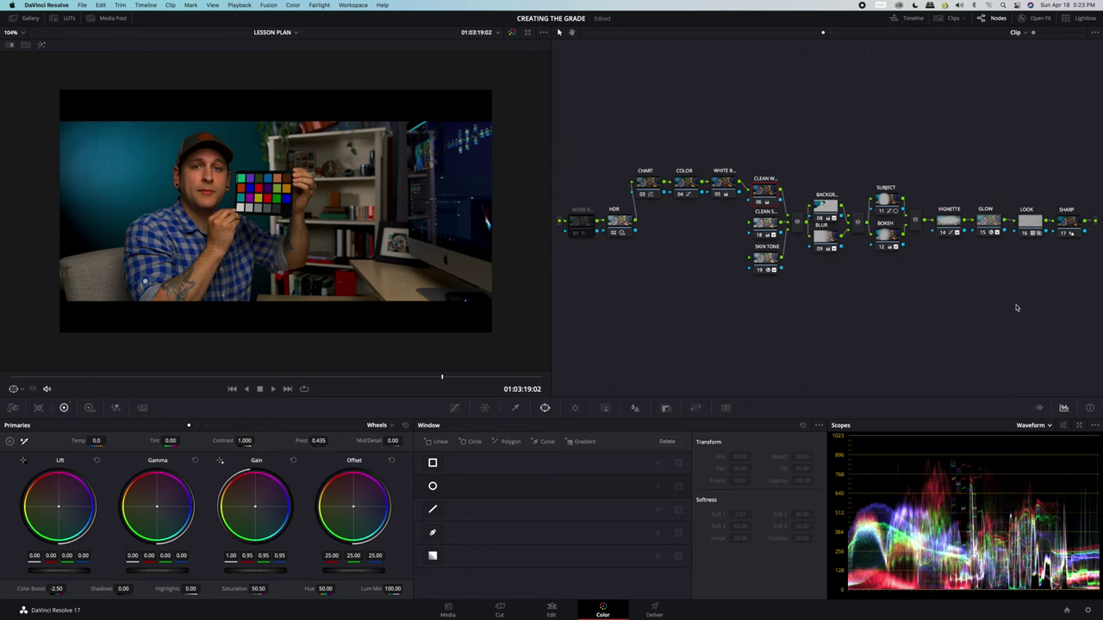